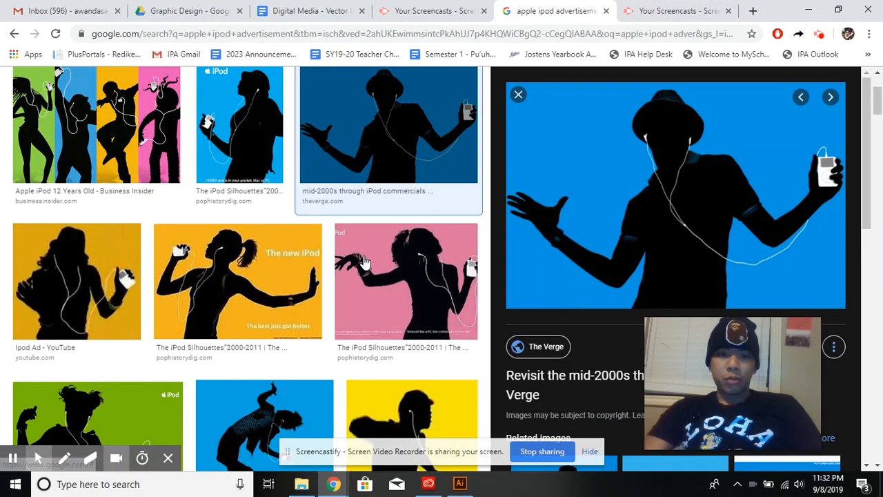
Look over the iPod silhouette advertisements in the image results and switch to Illustrator.
scroll(601, 442, "down", 3)
left_click(590, 451)
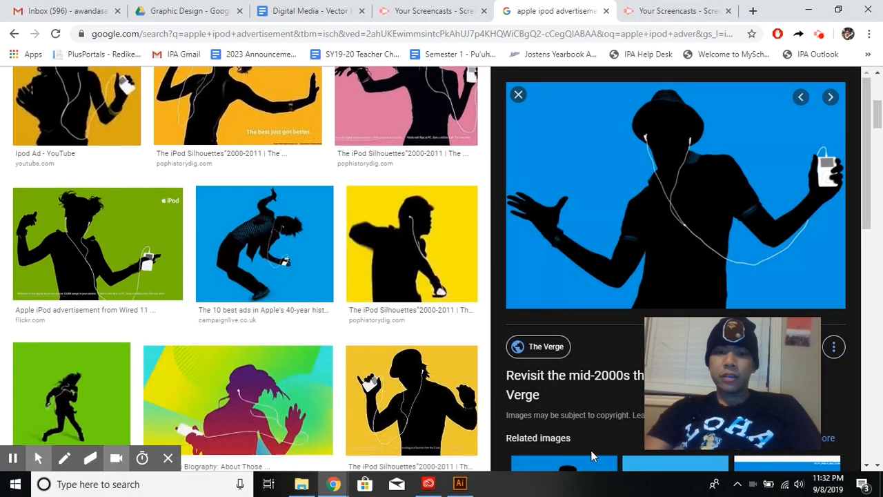
scroll(317, 337, "up", 2)
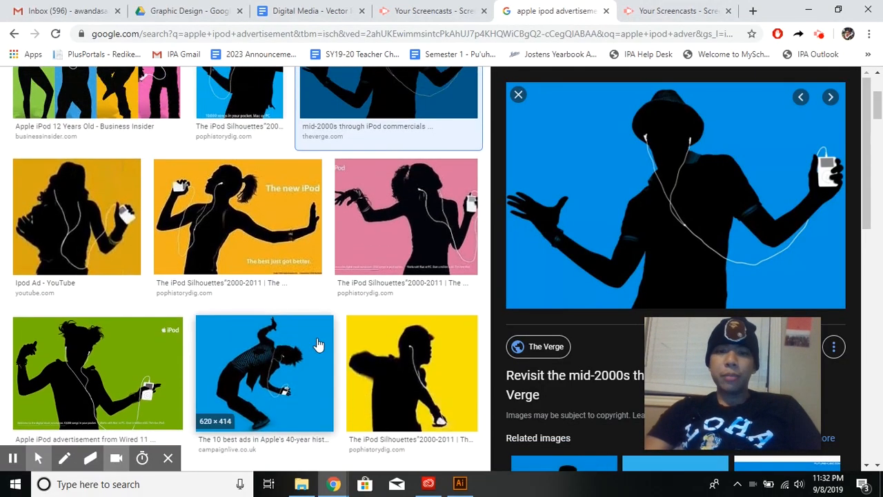
left_click(812, 9)
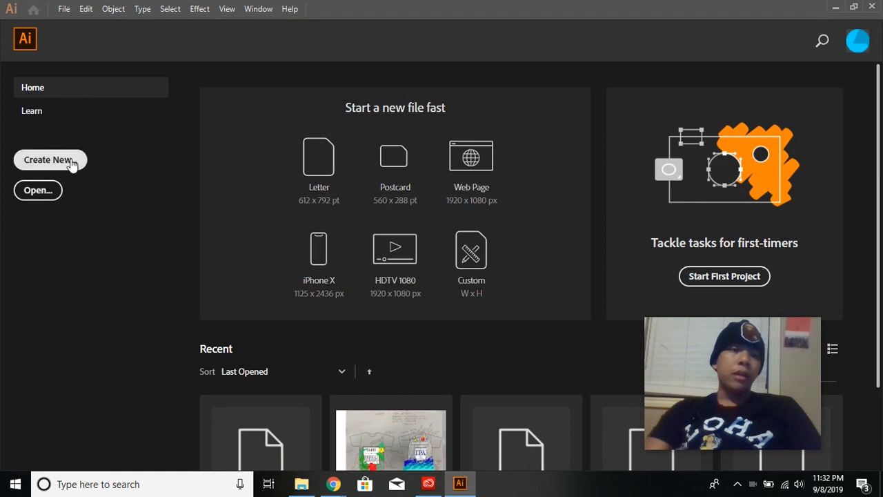
Create a new RGB document measuring 1000 x 1000 px, with pixels as the unit.
left_click(71, 167)
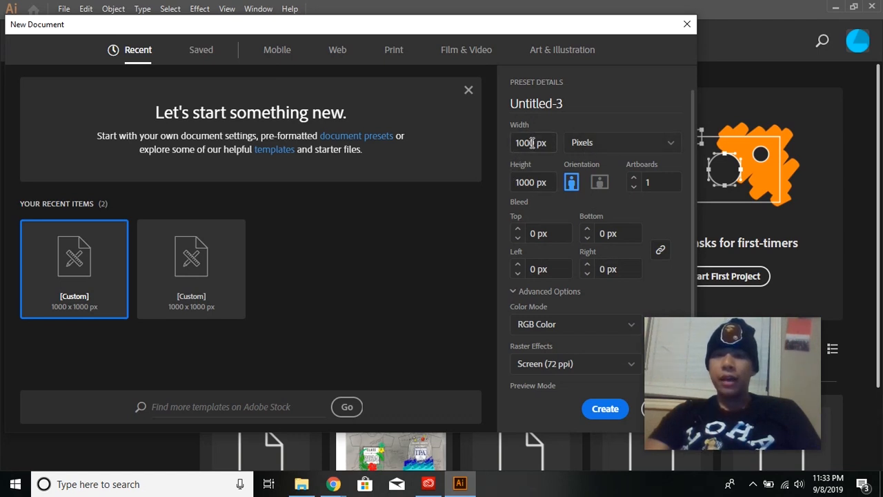
left_click(645, 146)
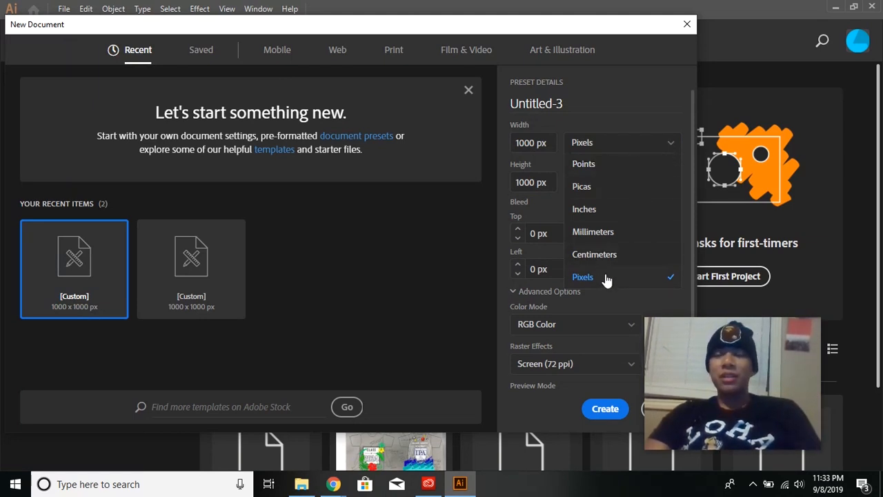
left_click(607, 209)
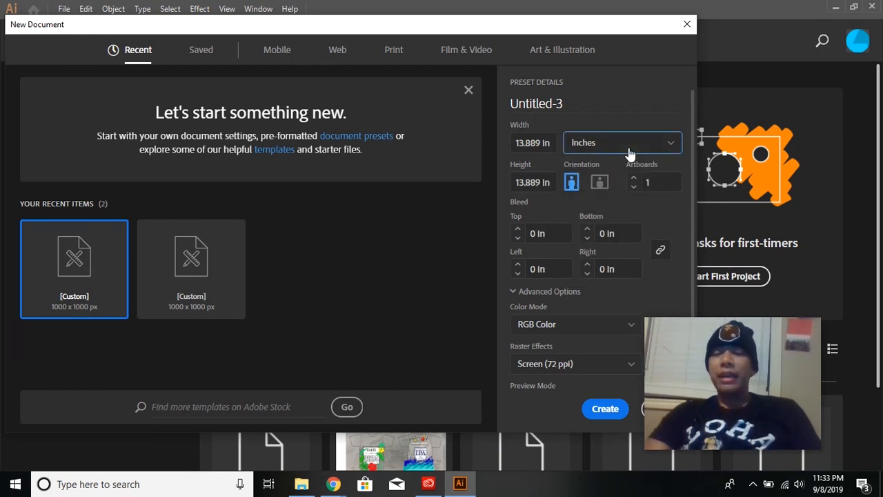
left_click(629, 153)
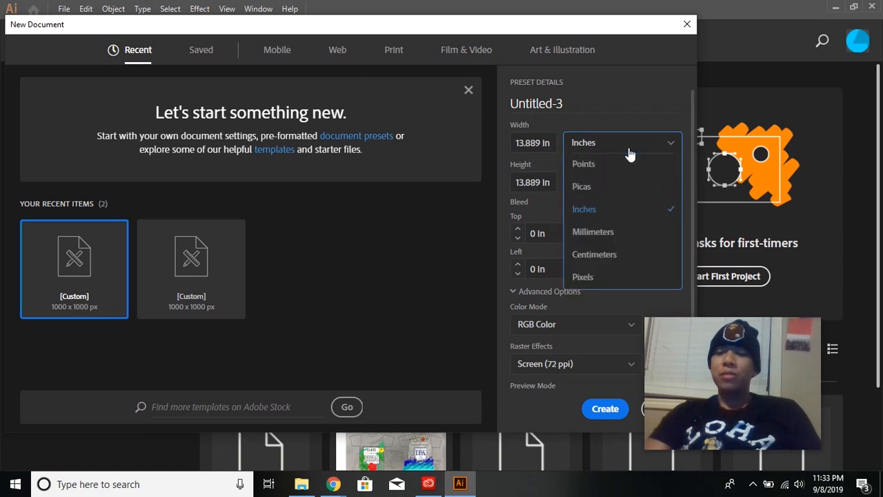
left_click(590, 277)
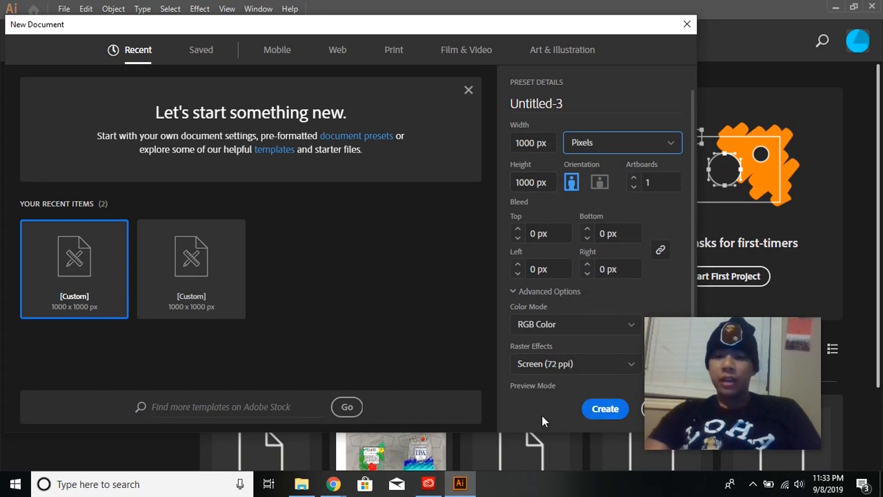
left_click(605, 410)
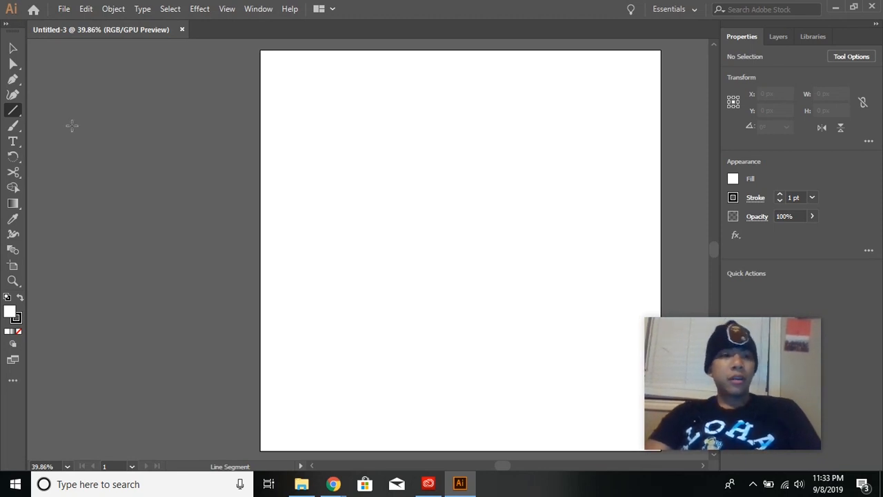
left_click(12, 50)
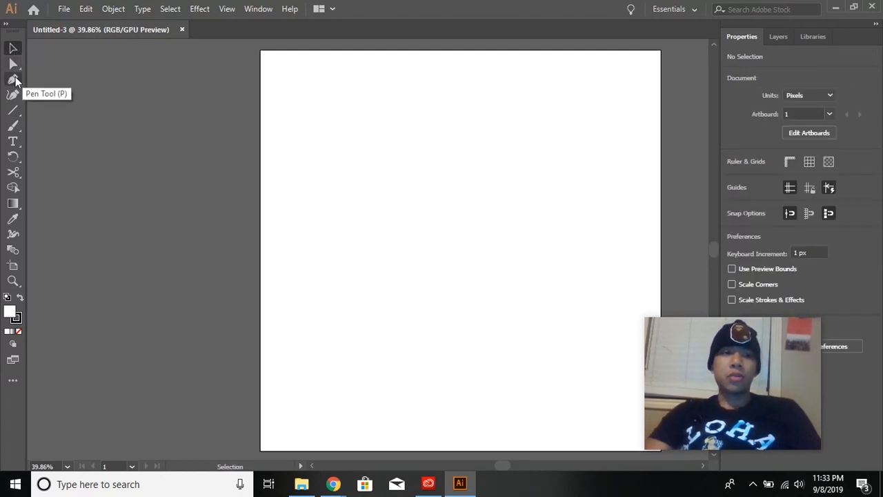
left_click(13, 109)
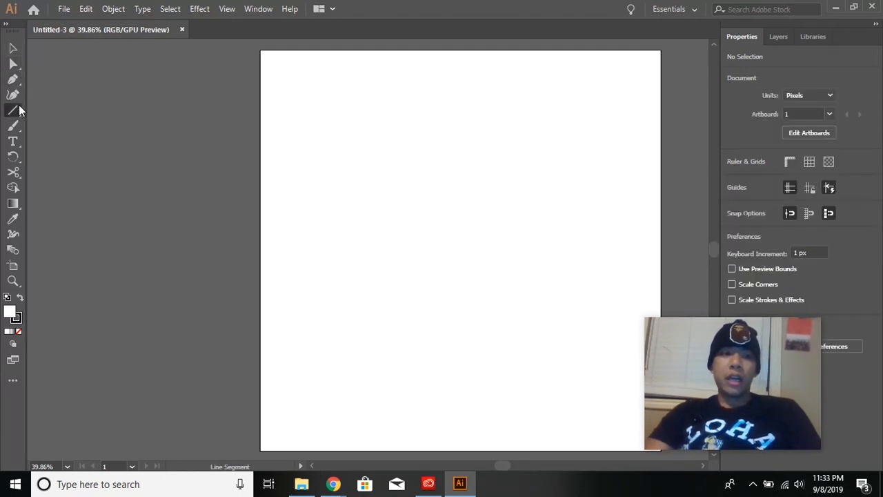
left_click(48, 111)
left_click(12, 112)
left_click(12, 114)
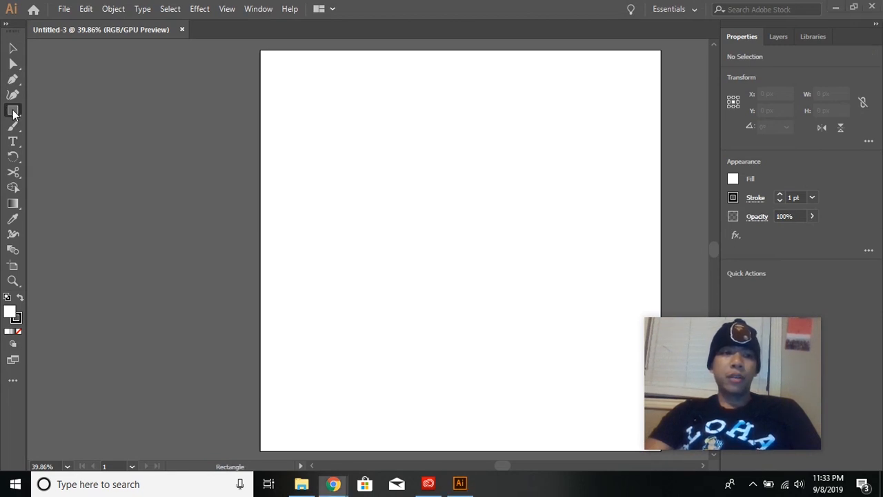
left_click(14, 50)
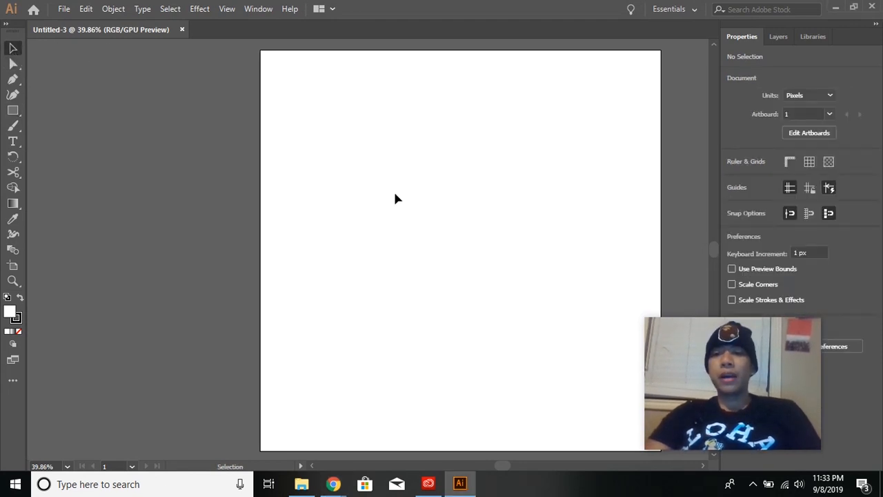
Draw a closed, three-point curved shape in the upper part of the artboard with the Pen tool.
left_click(13, 79)
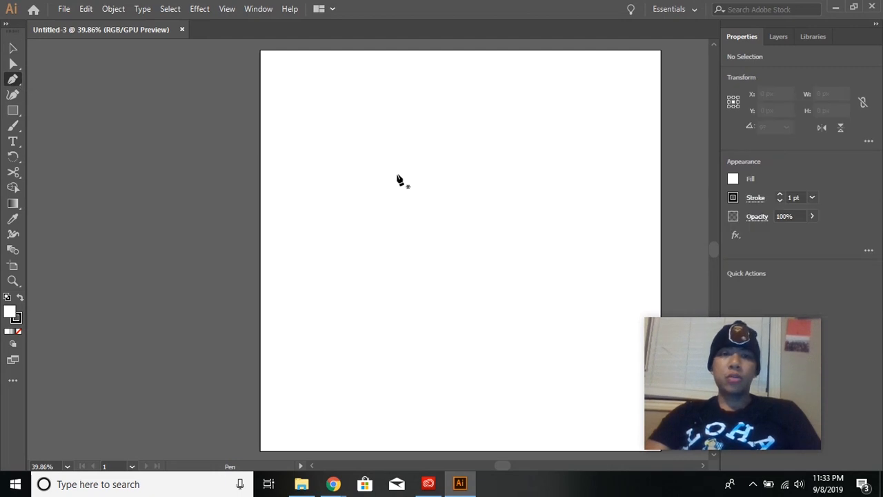
left_click(366, 135)
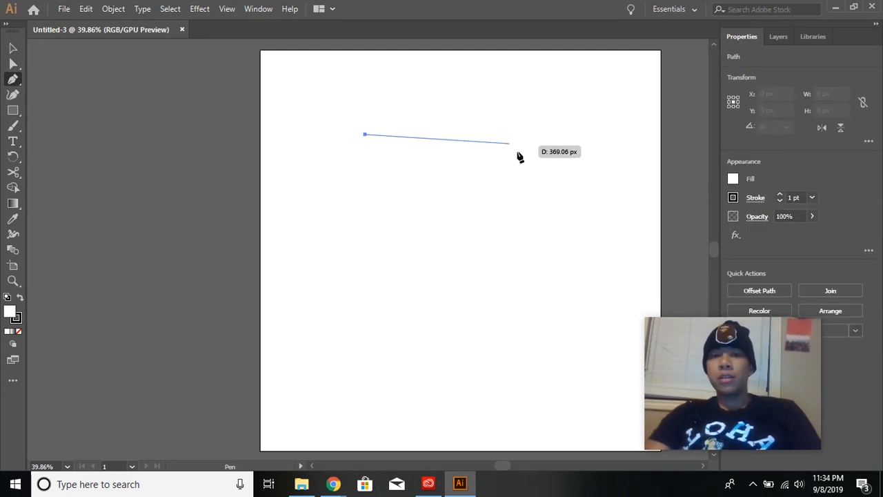
left_click_drag(501, 139, 512, 174)
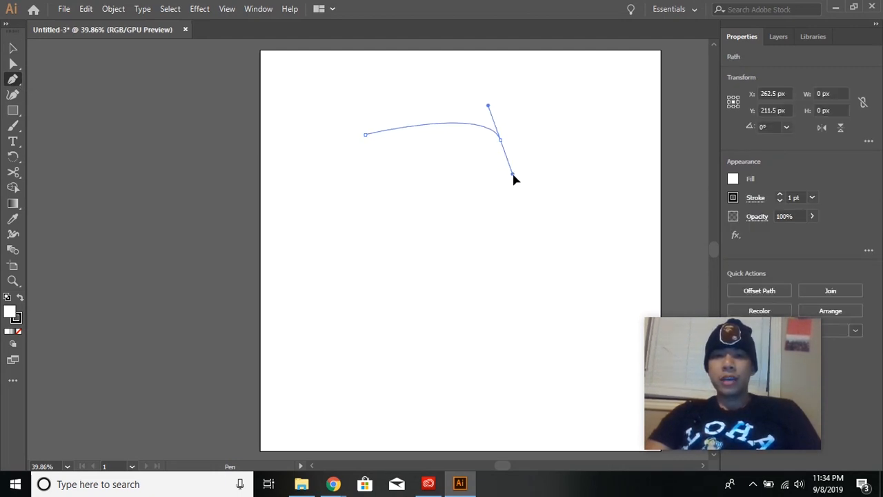
left_click_drag(404, 196, 378, 185)
left_click(366, 135)
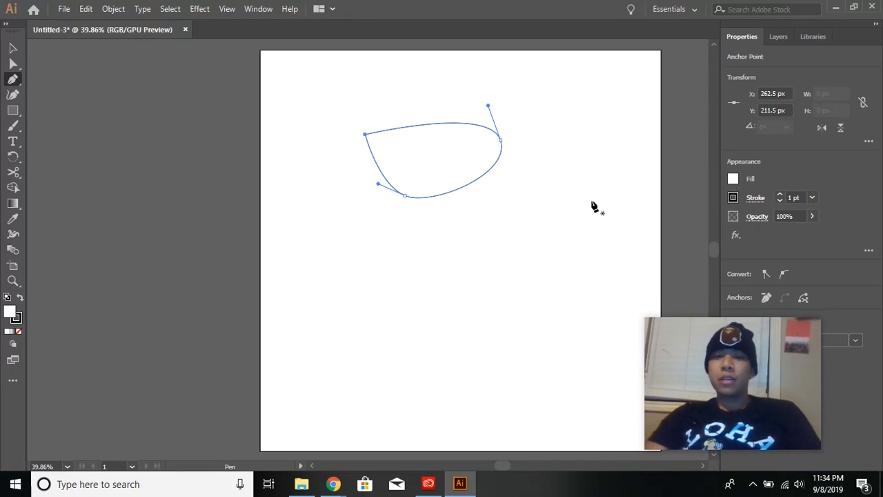
Fill the curved shape with red and set its stroke weight to 8 pt.
left_click(734, 180)
left_click(629, 226)
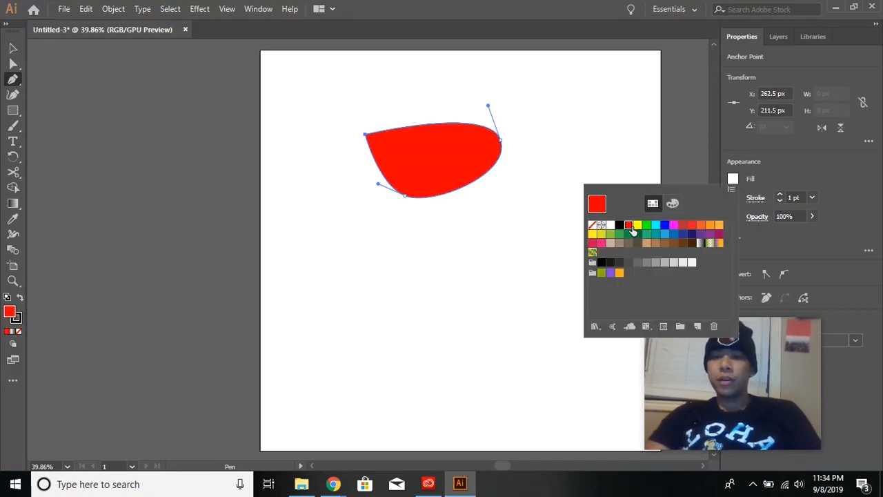
left_click(841, 166)
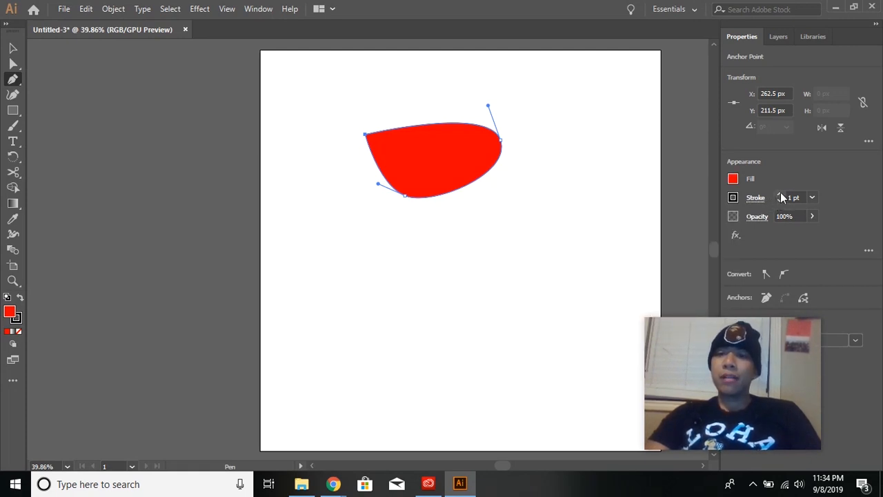
left_click(780, 194)
left_click(781, 195)
left_click(781, 194)
left_click(781, 195)
left_click(782, 194)
left_click(781, 194)
left_click(781, 195)
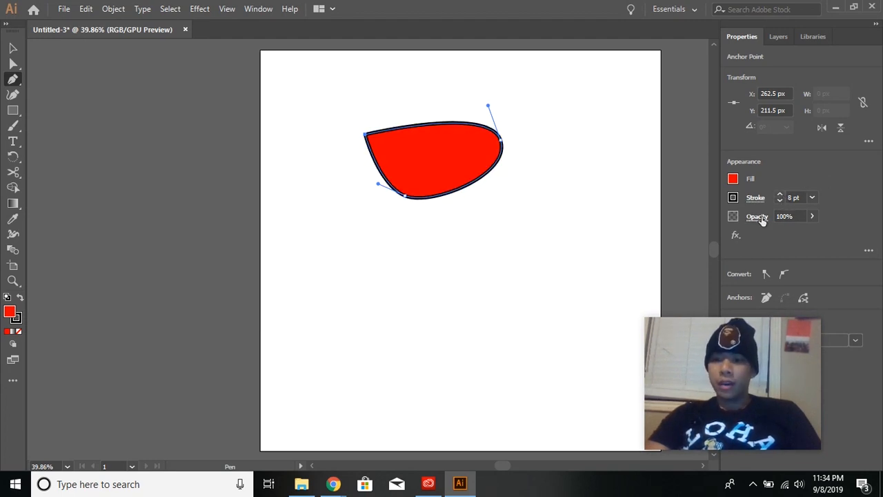
Lower the curved shape's opacity to 24% and restore it to 100%.
left_click(812, 216)
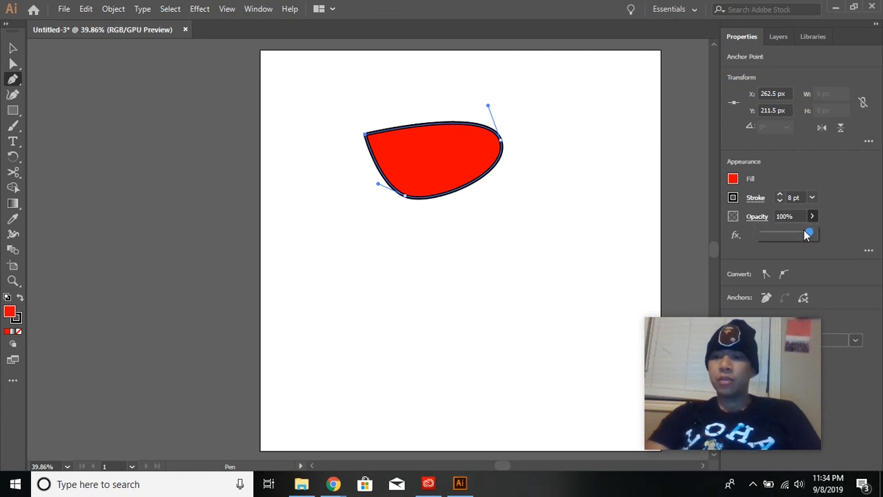
left_click_drag(771, 236, 773, 234)
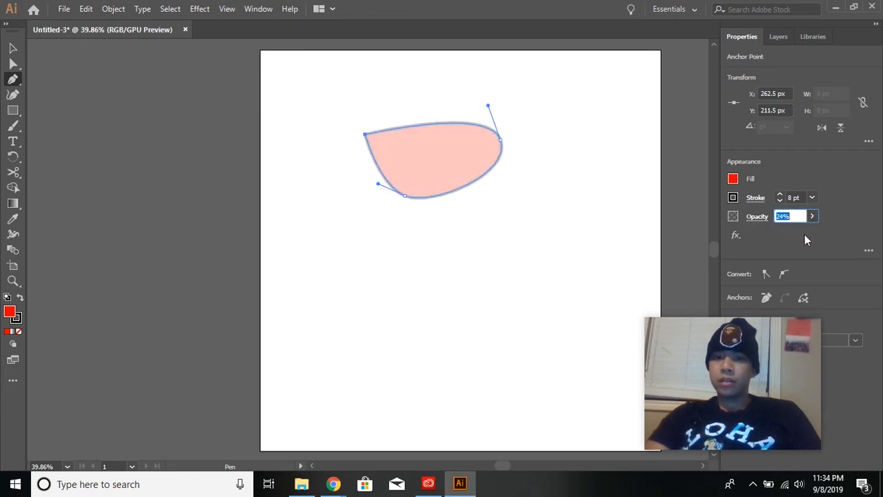
left_click(814, 216)
left_click_drag(774, 235, 828, 223)
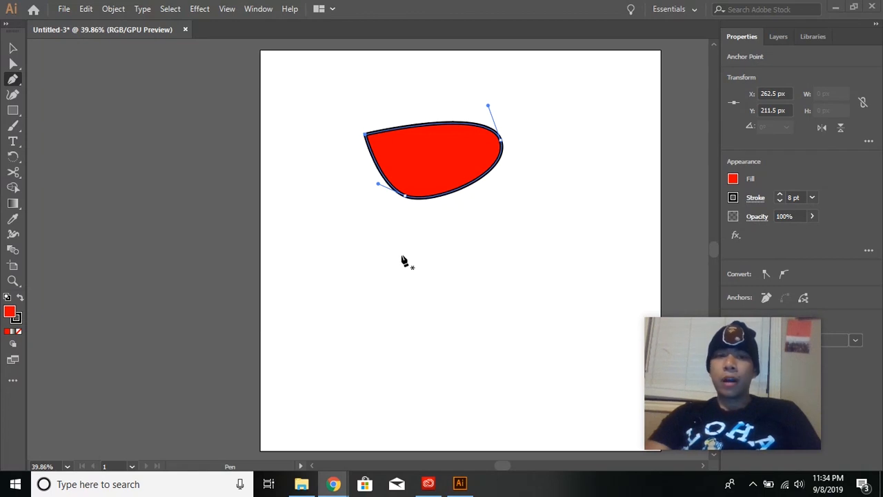
Draw a closed, straight-edged four-sided shape below the curved shape with the Pen tool.
left_click_drag(352, 252, 462, 244)
left_click(461, 242)
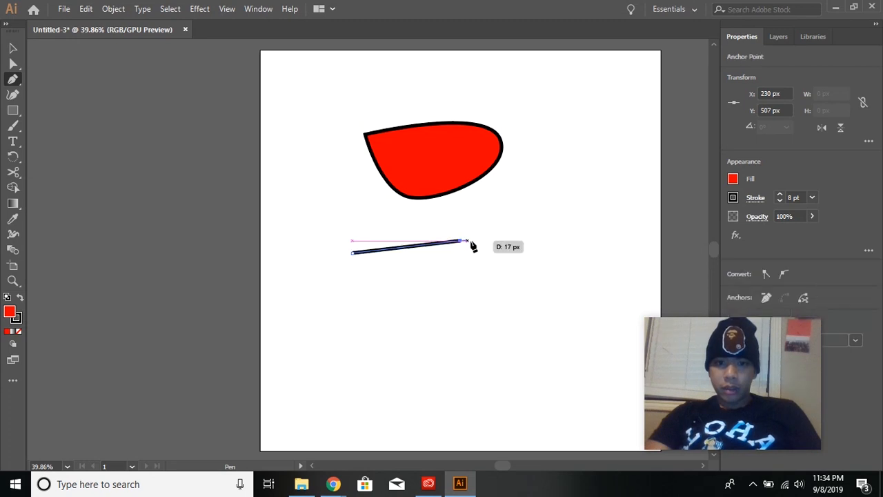
left_click(516, 272)
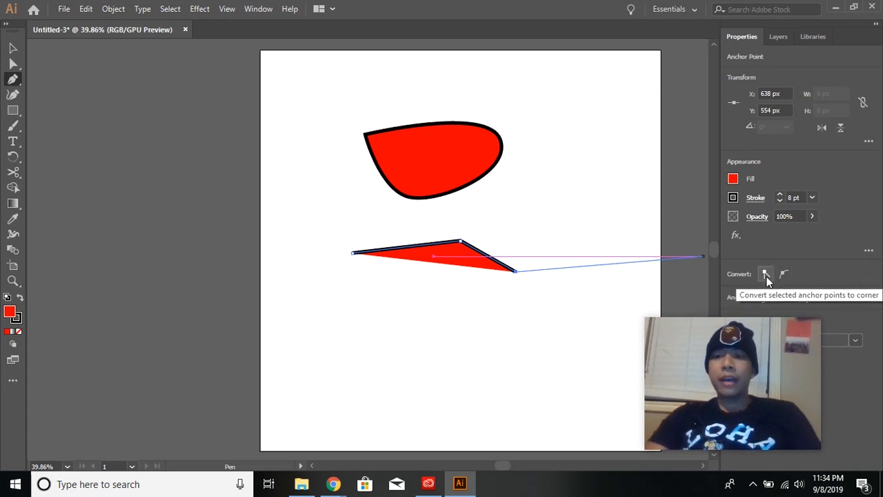
left_click(417, 309)
left_click(351, 253)
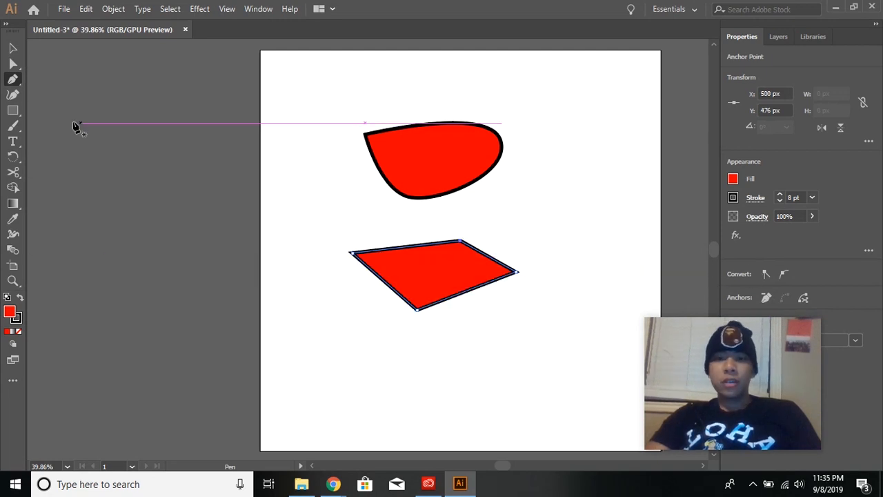
With the Anchor Point tool active, convert the four-sided shape's upper anchor point to smooth and back to a corner.
left_click_drag(13, 78, 64, 97)
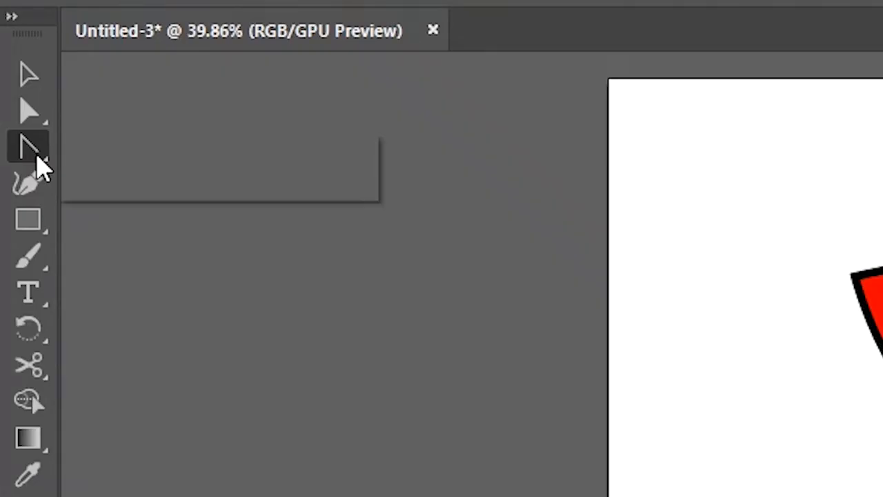
left_click(17, 83)
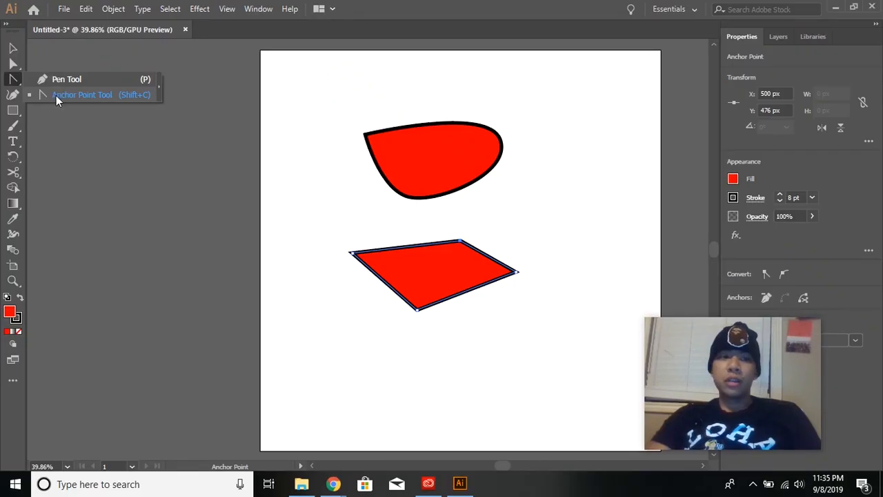
left_click(56, 95)
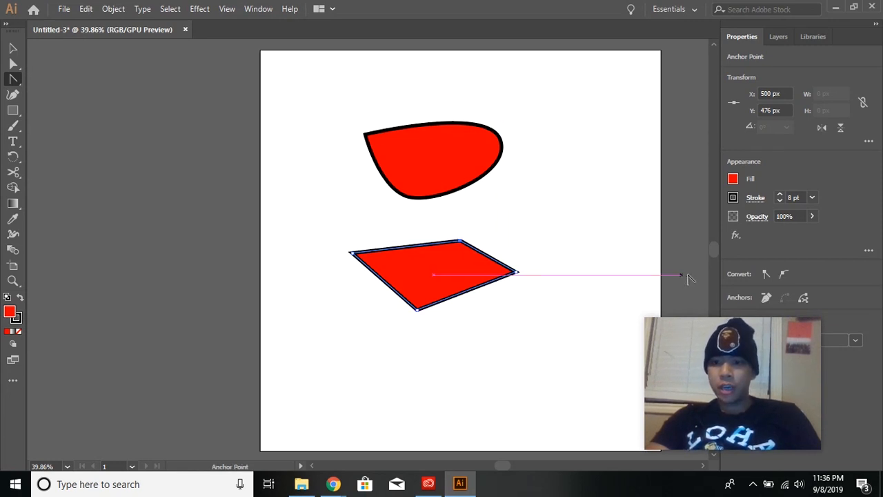
left_click(783, 276)
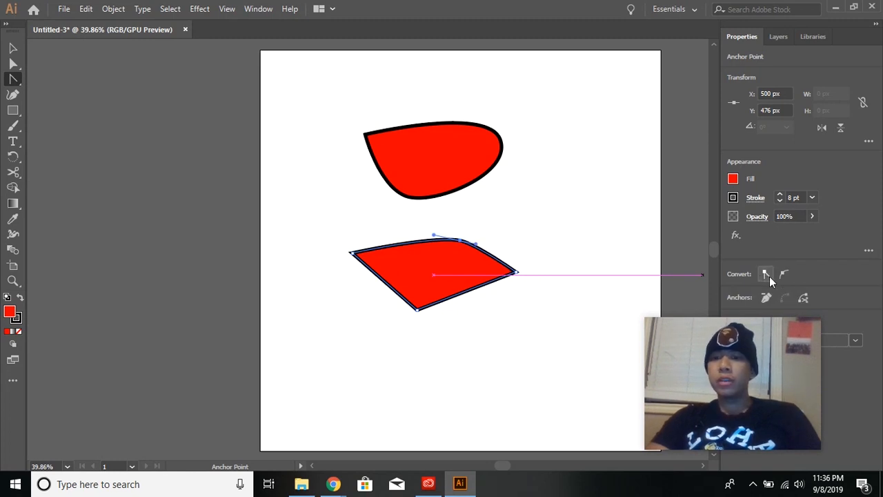
left_click(769, 277)
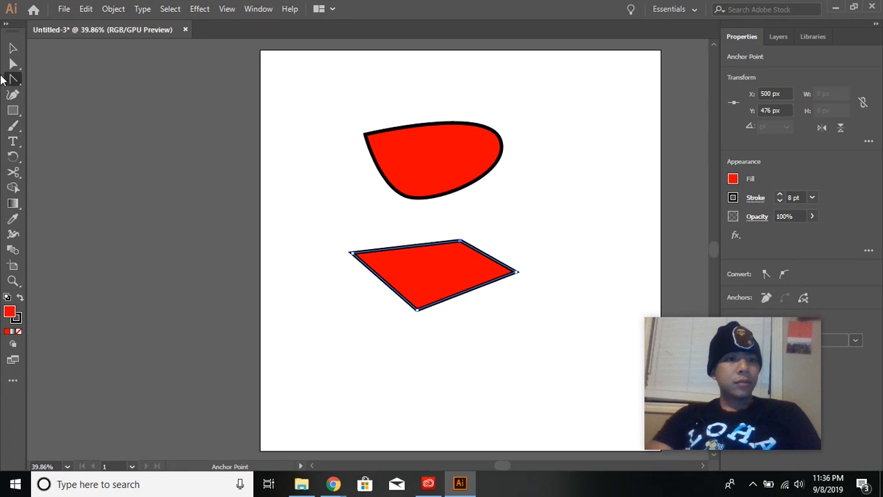
Draw a rectangle about 281 x 252 px near the artboard's lower left and a square about 198 px wide beside the four-sided shape's right corner.
left_click_drag(12, 111, 60, 114)
left_click_drag(307, 297, 421, 398)
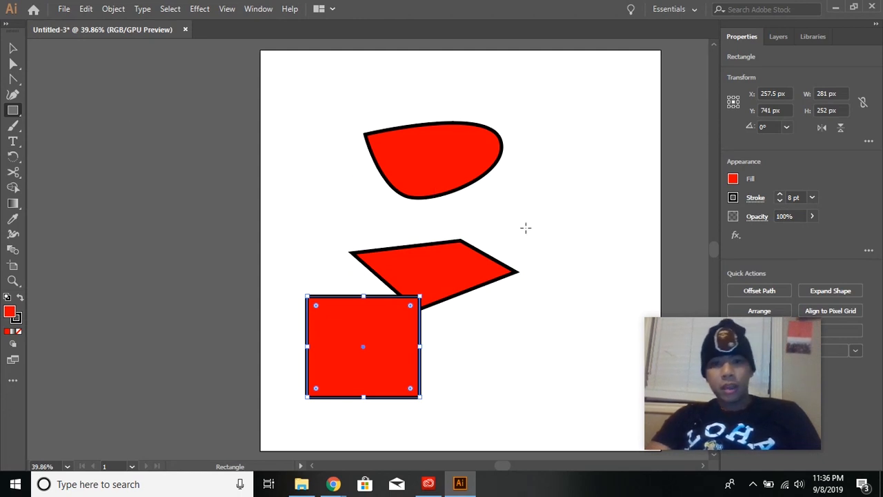
left_click_drag(506, 198, 585, 262)
Draw an ellipse about 164 x 176 px near the artboard's upper-left corner.
left_click(18, 116)
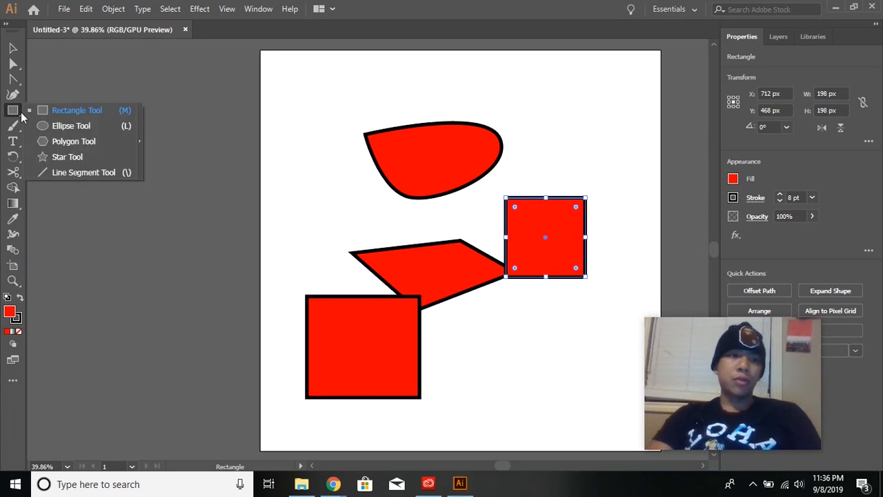
left_click(63, 125)
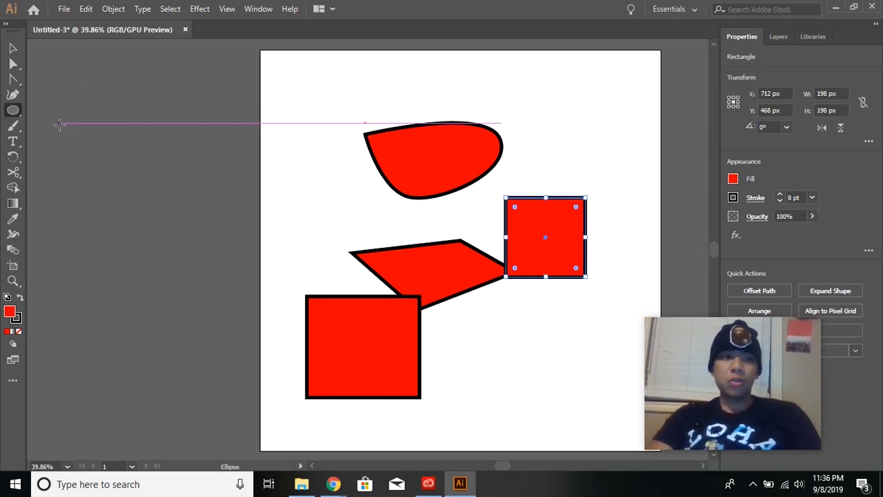
left_click_drag(286, 89, 352, 160)
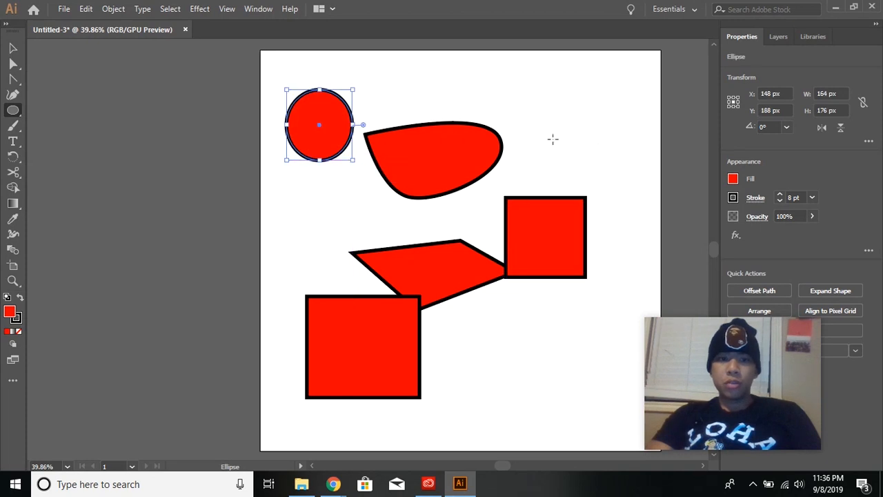
Draw a circle about 201 px wide near the artboard's upper-right corner and a slanted line about 373 x 66 px below the square.
left_click_drag(512, 90, 593, 165)
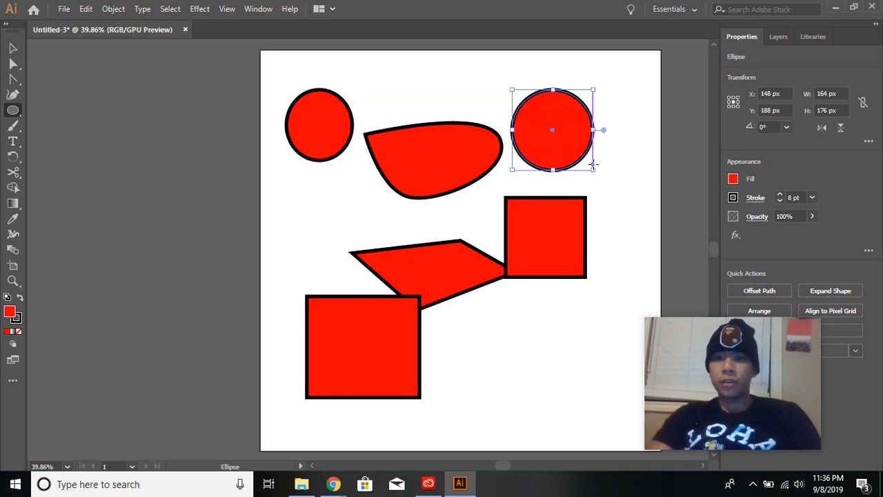
left_click(12, 110)
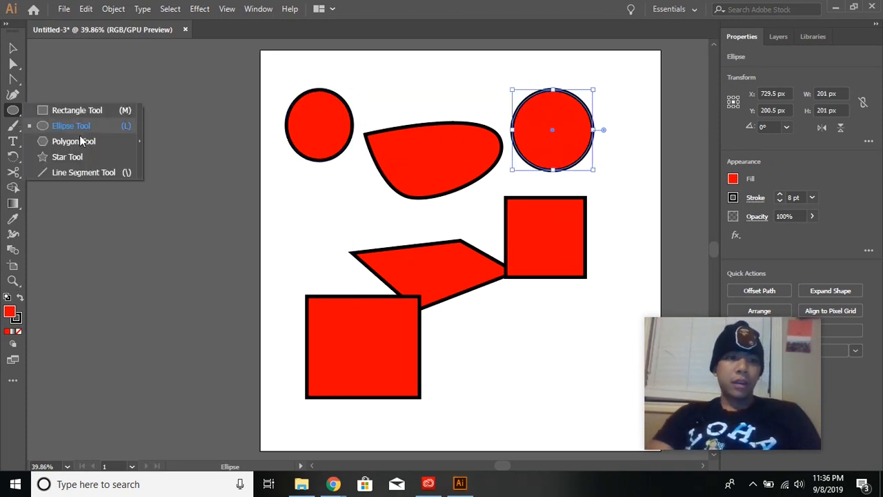
left_click(80, 172)
mouse_move(449, 343)
left_mouse_down()
mouse_move(526, 350)
mouse_move(598, 316)
left_mouse_up()
Paint two curved freehand strokes with the Paintbrush tool: one below the curved shape and one below the ellipse.
left_click(14, 127)
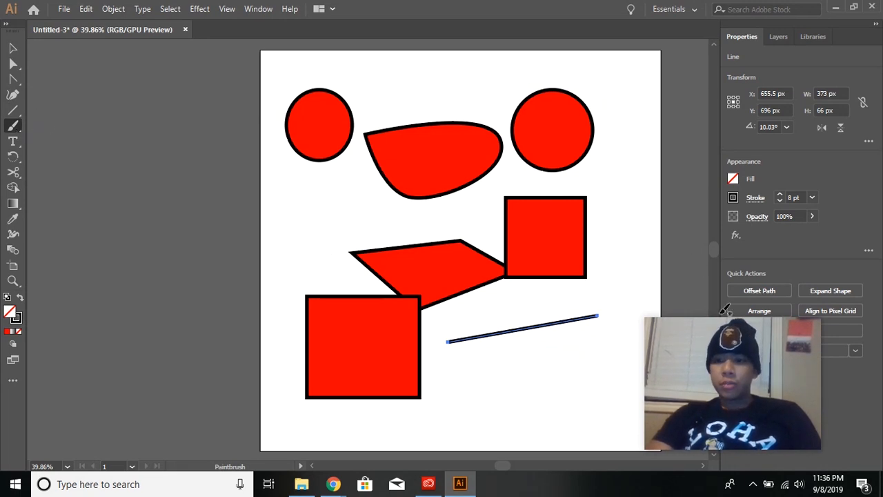
left_click_drag(760, 354, 671, 378)
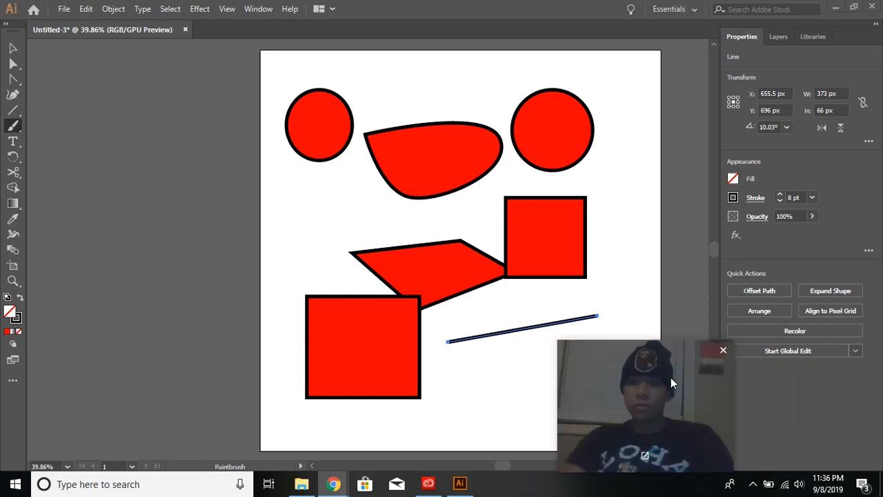
left_click(13, 128)
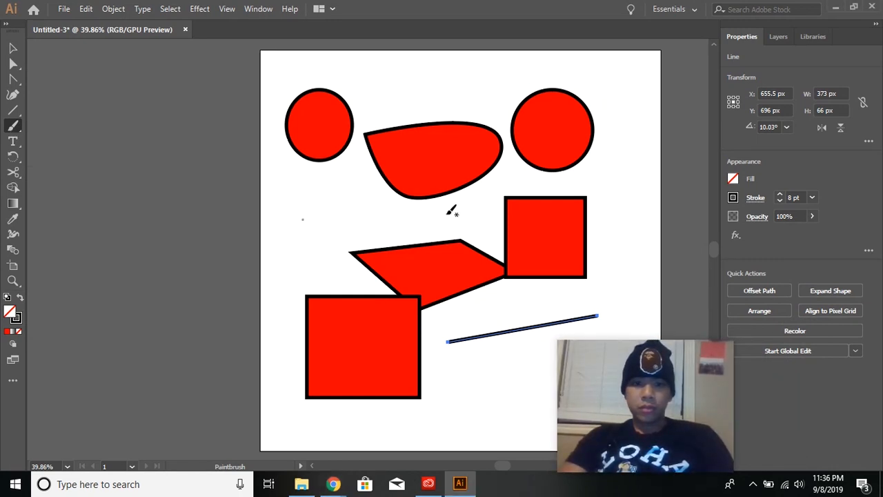
mouse_move(342, 200)
left_mouse_down()
mouse_move(396, 238)
mouse_move(502, 188)
left_mouse_up()
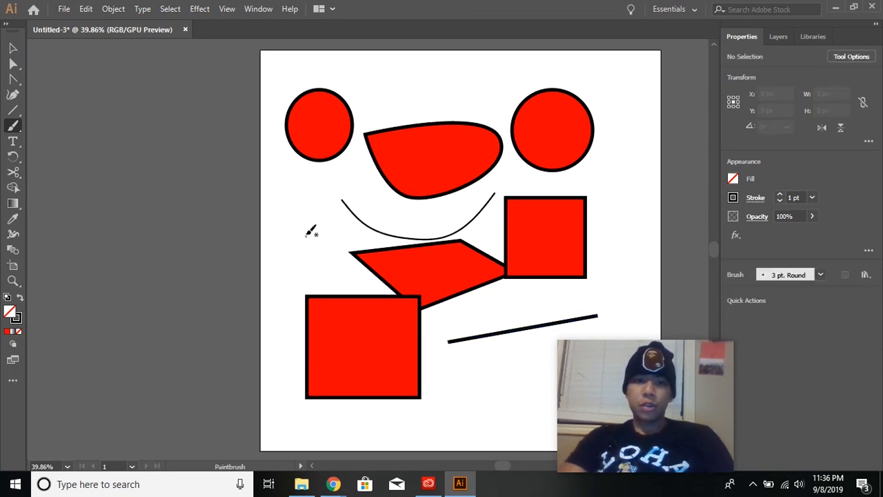
mouse_move(352, 175)
left_mouse_down()
mouse_move(302, 198)
mouse_move(302, 271)
left_mouse_up()
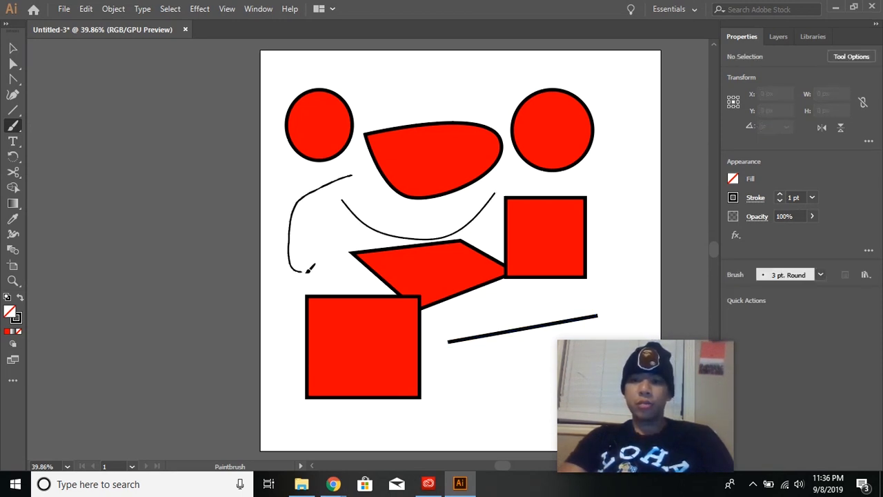
Choose the striped pattern brush and paint a curved stroke crossing the slanted line.
left_click(821, 275)
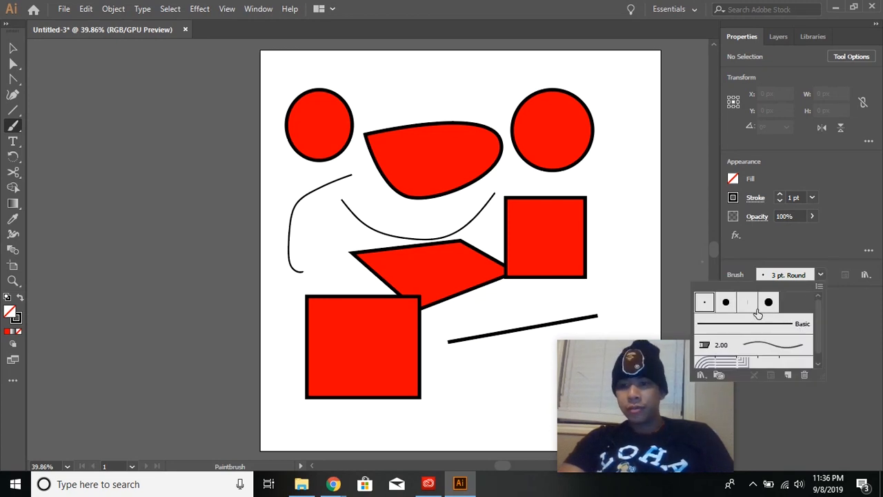
mouse_move(820, 327)
left_mouse_down()
mouse_move(820, 344)
mouse_move(814, 307)
left_mouse_up()
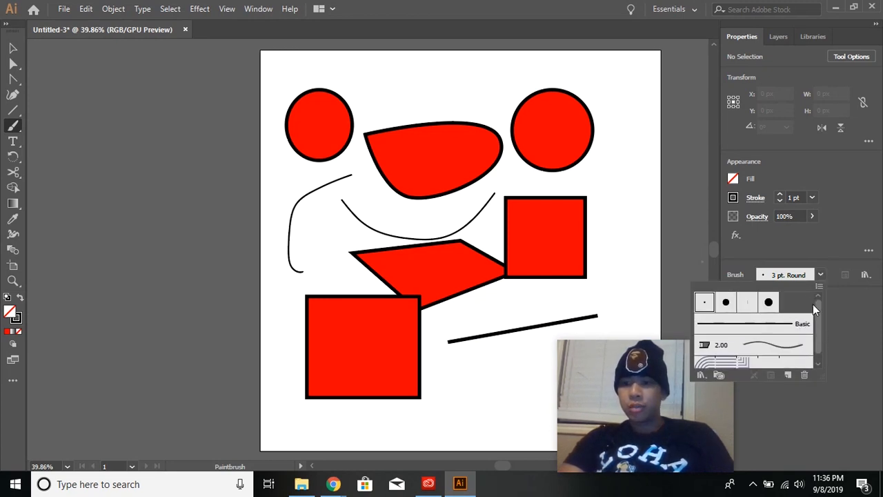
left_click(726, 301)
left_click(721, 361)
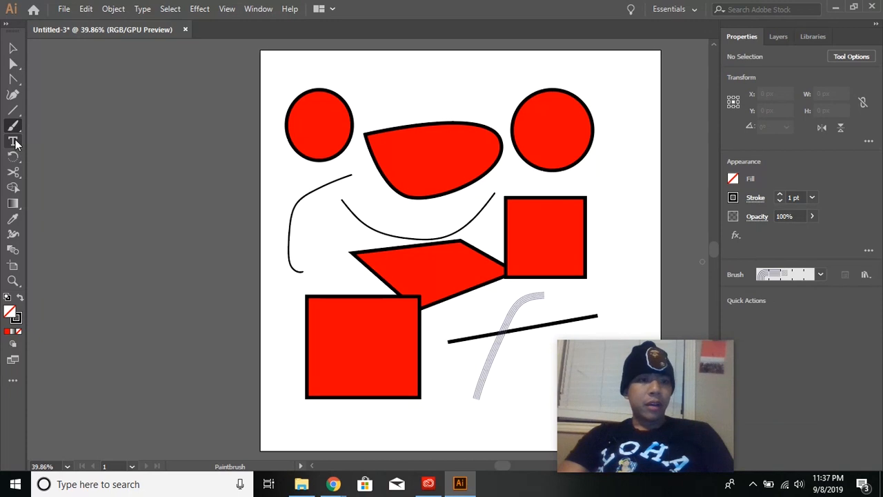
Add a text area about 369 x 119 px above the curved shape containing "Lines", and set the text size to 48 pt.
left_click(15, 142)
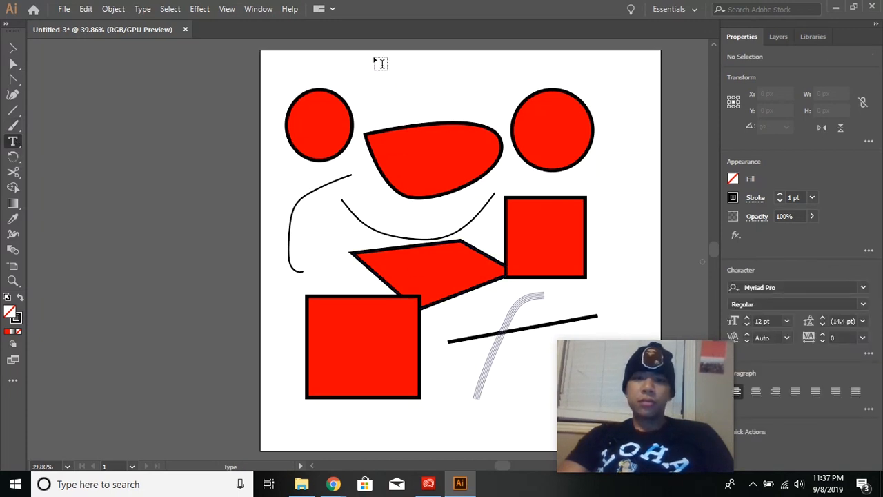
left_click_drag(352, 67, 501, 116)
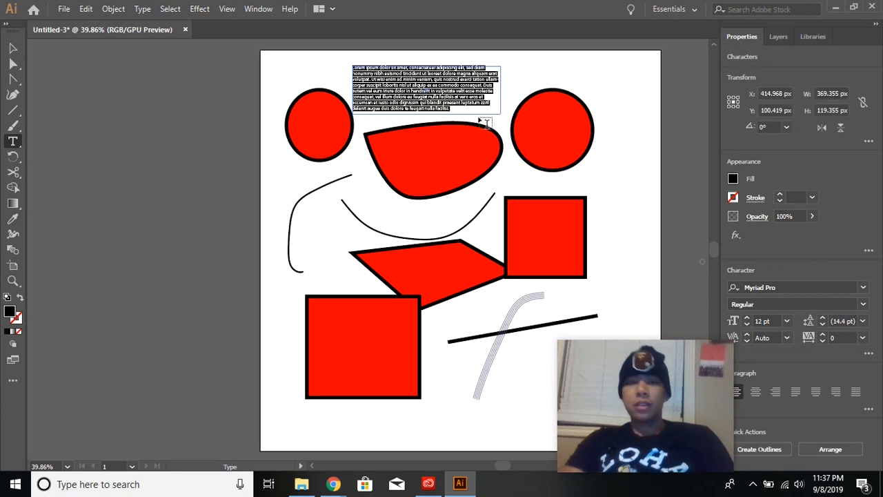
type("Image")
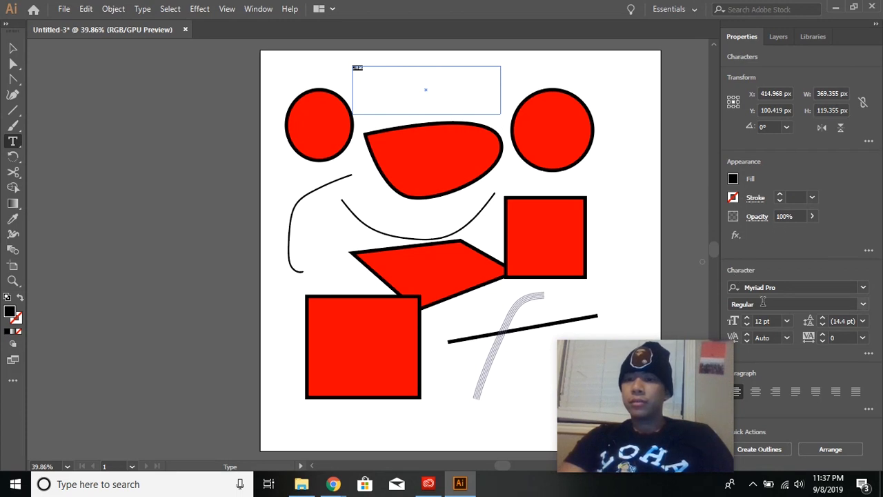
left_click(747, 320)
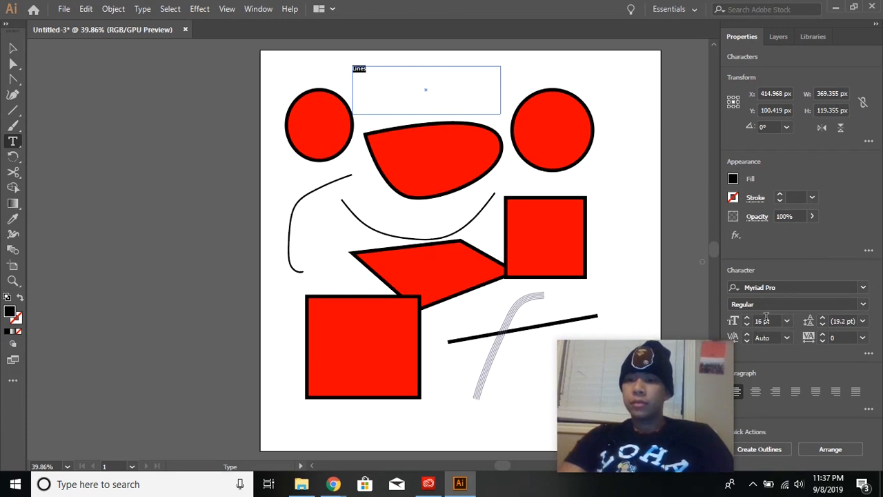
left_click(786, 323)
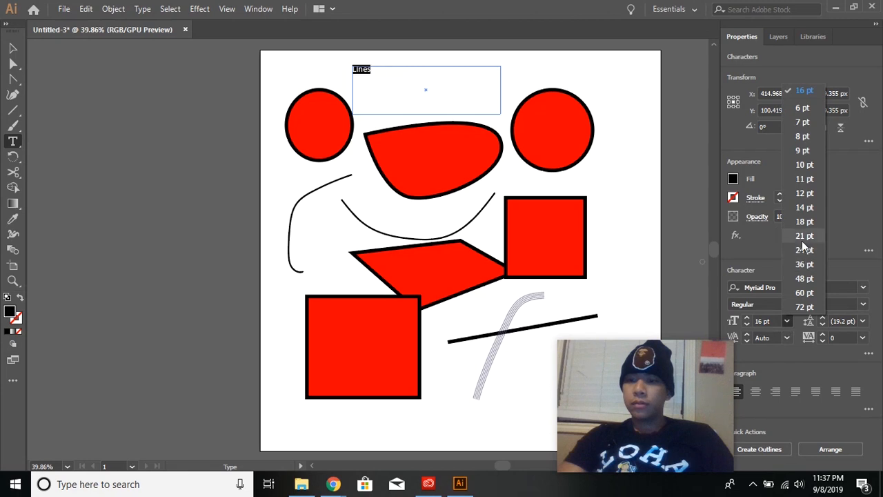
left_click(804, 278)
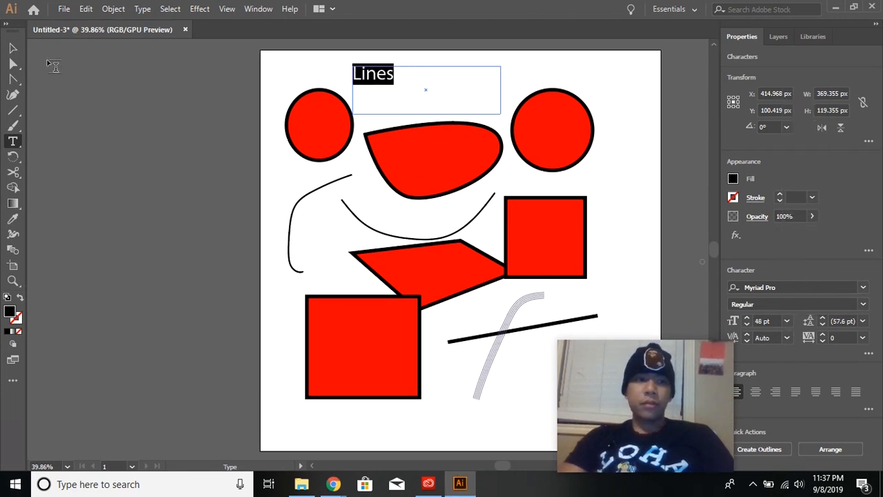
Move the ellipse down and left, the curved shape up beside the text, and the circle down and right over the square's corner.
left_click(12, 48)
left_click_drag(302, 145, 282, 174)
left_click_drag(449, 181, 483, 107)
left_click_drag(578, 148, 620, 194)
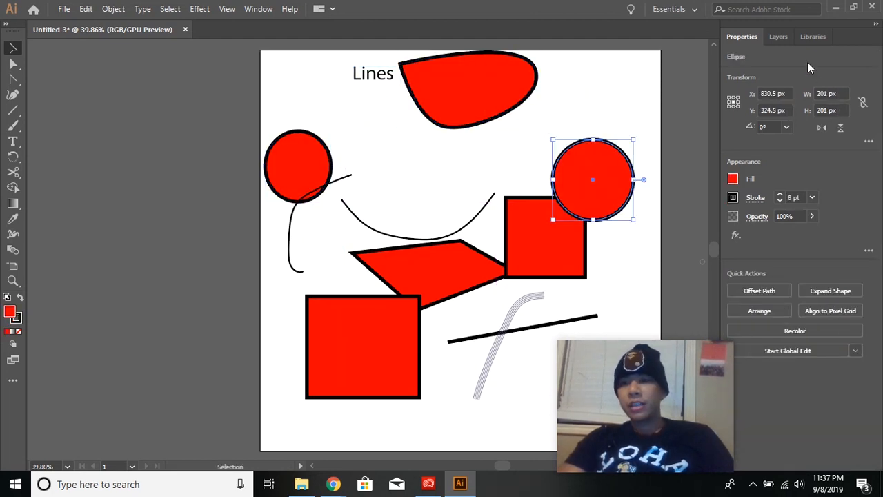
Expand Layer 1 to list its objects and add a new layer above it.
left_click(785, 36)
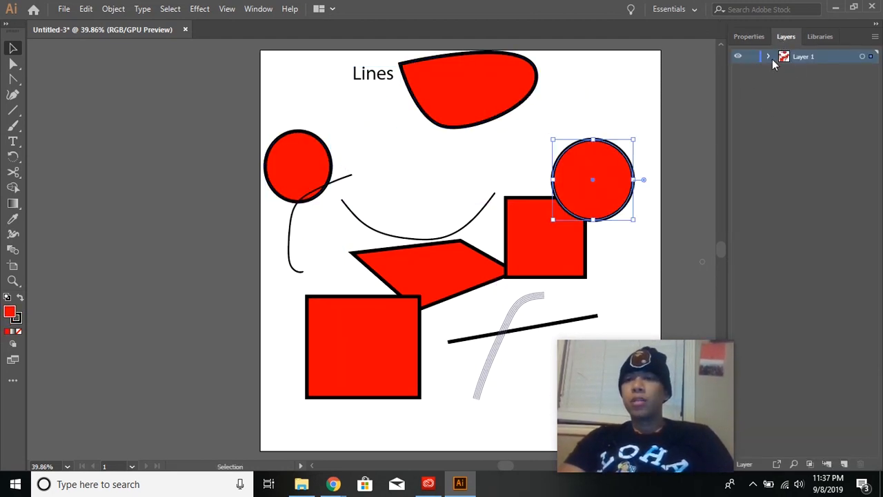
left_click(769, 56)
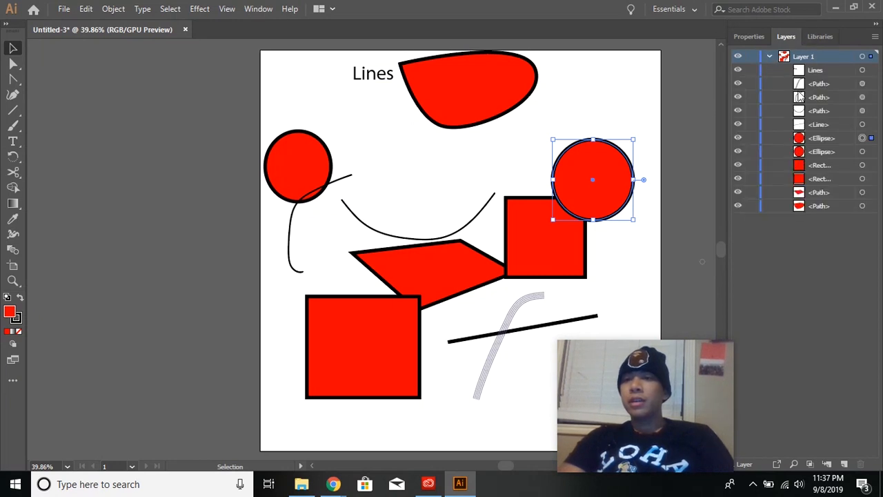
left_click(749, 37)
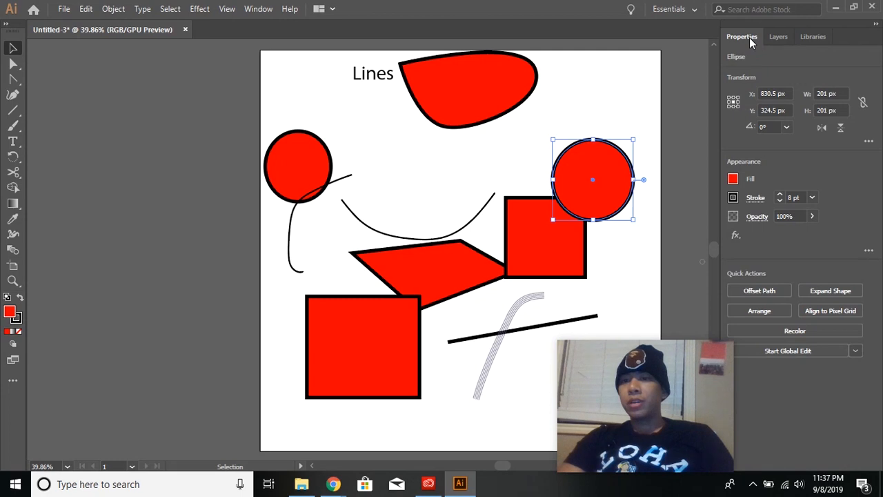
left_click(778, 37)
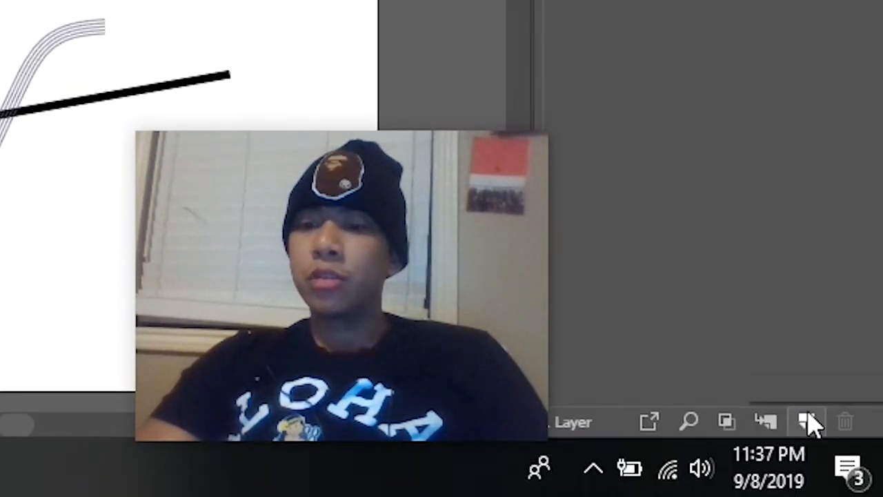
left_click(806, 421)
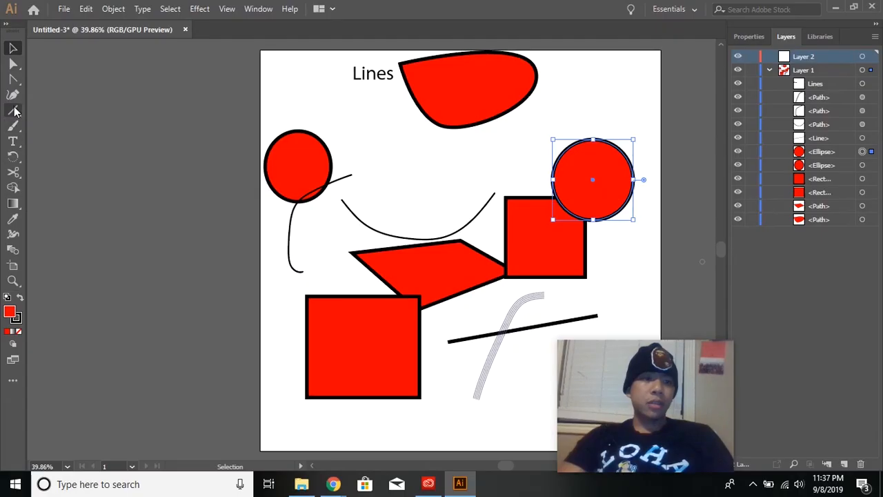
Draw a small wide rectangle on Layer 2, just below the "Lines" text and touching the curved shape.
left_click(15, 112)
left_click(54, 115)
left_click_drag(330, 98, 418, 145)
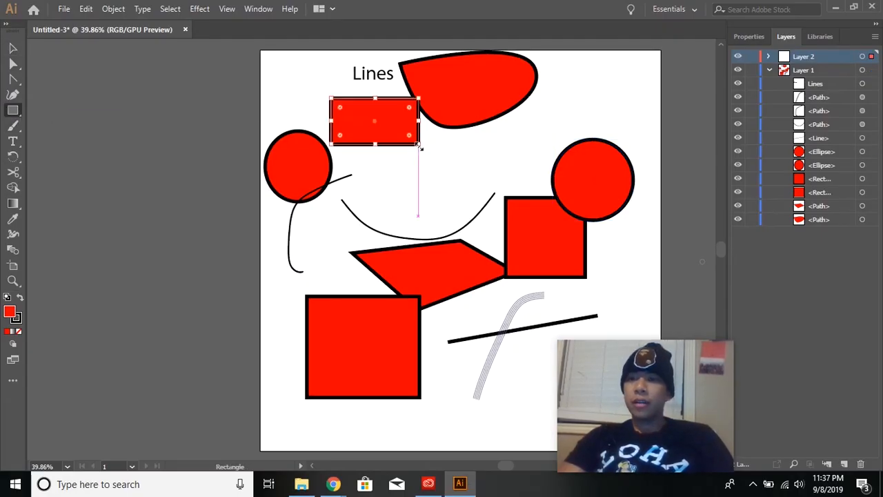
Expand Layer 2 to list its contents and hide its rectangle.
left_click(768, 58)
left_click(769, 58)
left_click(770, 58)
left_click(769, 58)
left_click(770, 58)
left_click(770, 58)
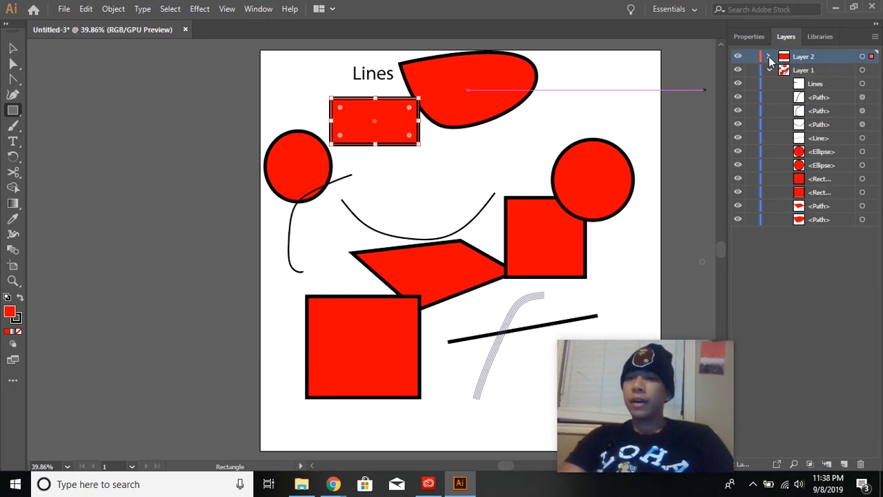
left_click(769, 58)
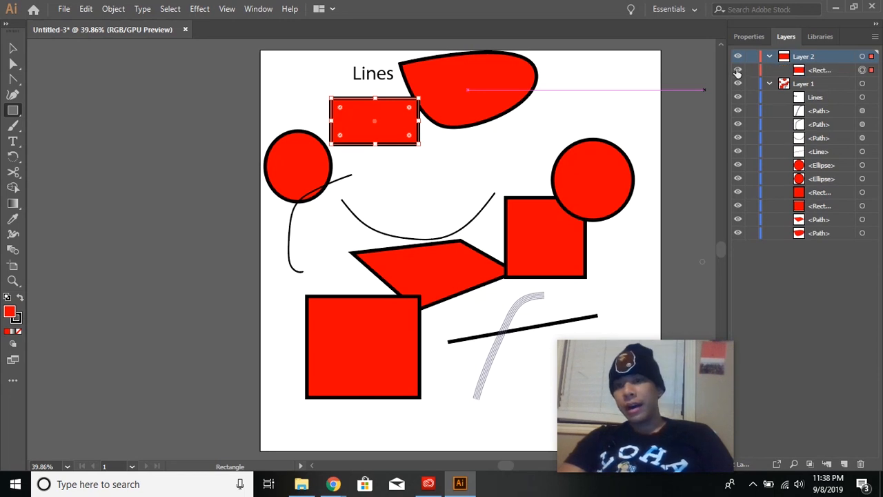
left_click(738, 70)
Toggle the visibility of Layer 1, its "Lines" text and its two uppermost paths off and back on.
left_click(738, 84)
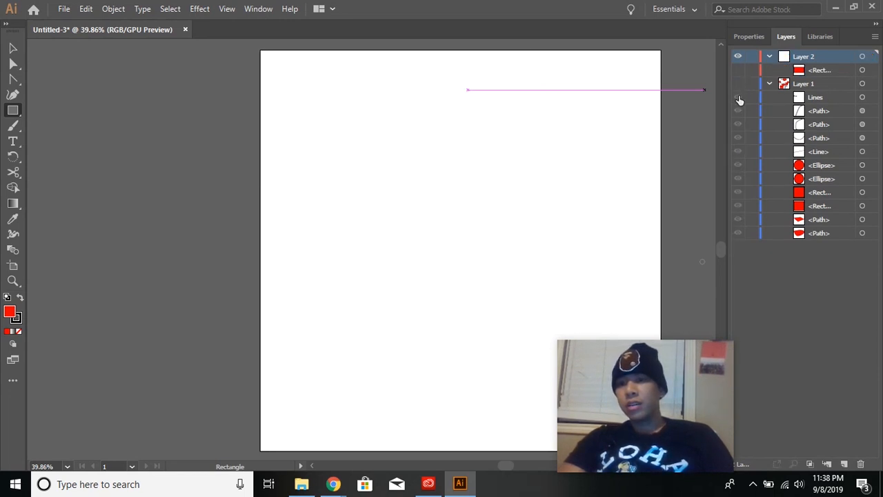
left_click(737, 83)
left_click(737, 97)
left_click(738, 97)
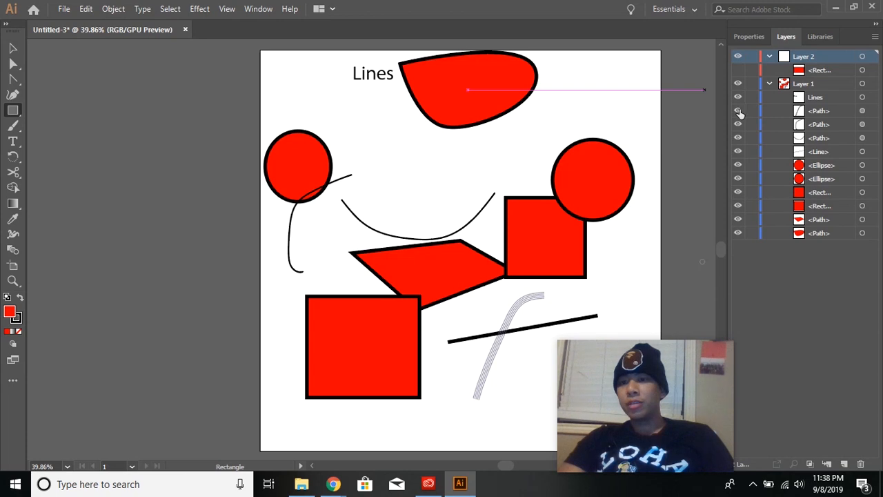
left_click(737, 111)
left_click(739, 125)
left_click(737, 110)
left_click(739, 125)
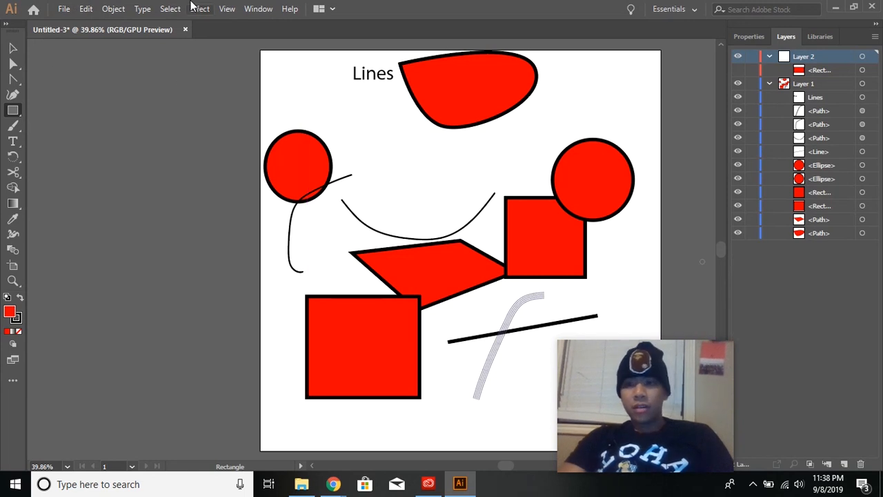
Hide Layer 1 and switch the document from outline view back to preview.
left_click(738, 84)
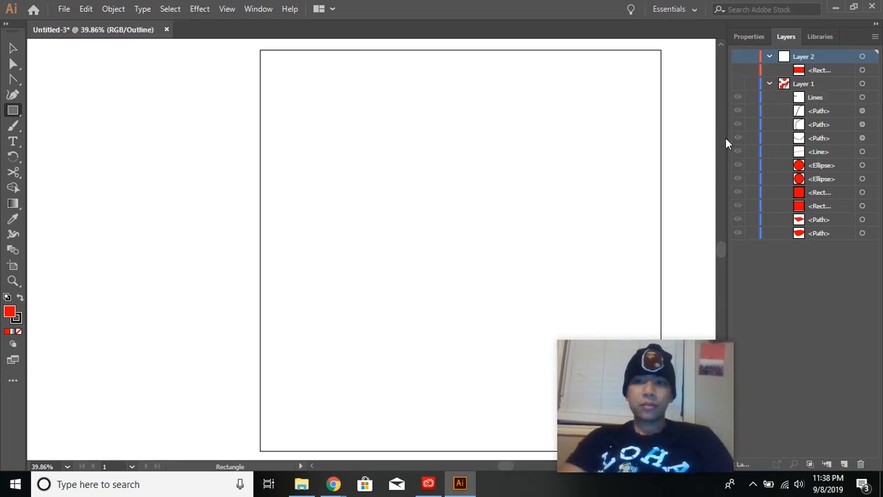
key("ctrl+y")
Open the Pikachu image cb3349b86ca661ca61ae9a36d88d70d4 from the Desktop folder.
left_click(64, 9)
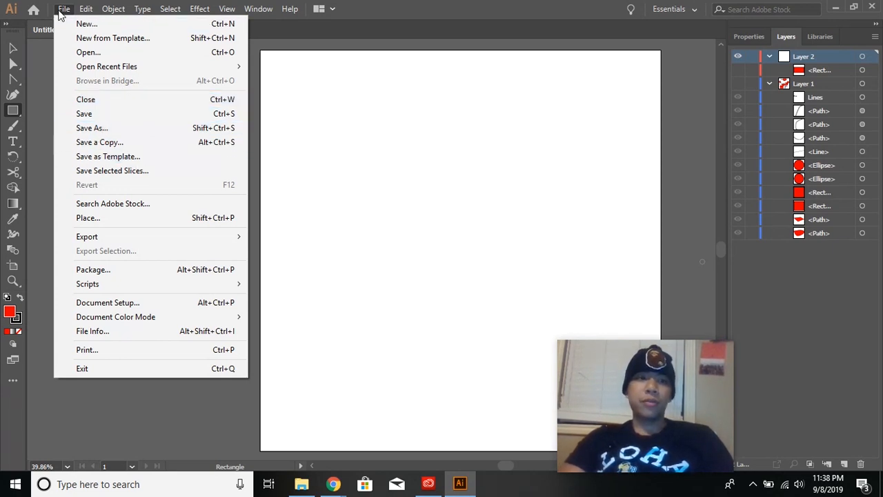
left_click(111, 54)
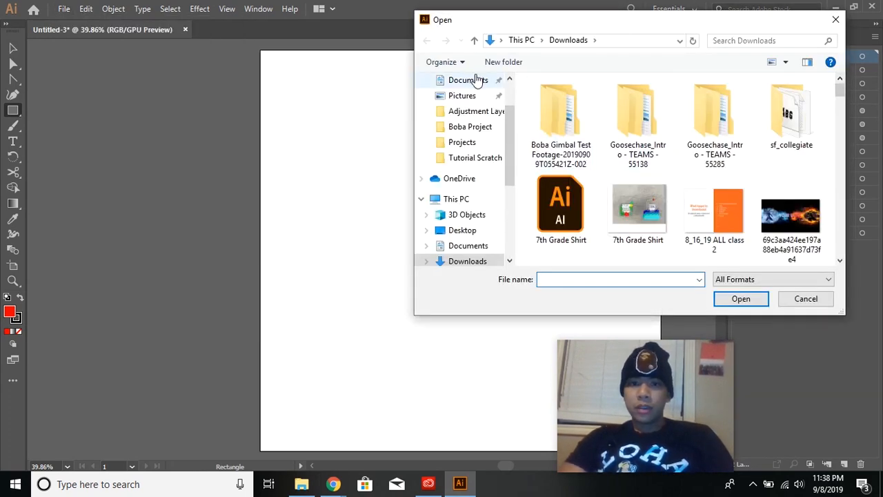
scroll(506, 128, "up", 2)
left_click(463, 105)
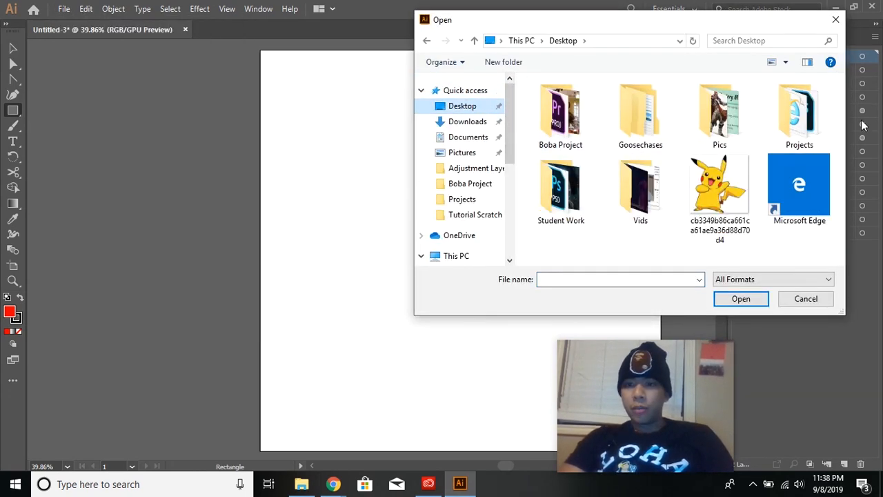
left_click(714, 179)
left_click(747, 303)
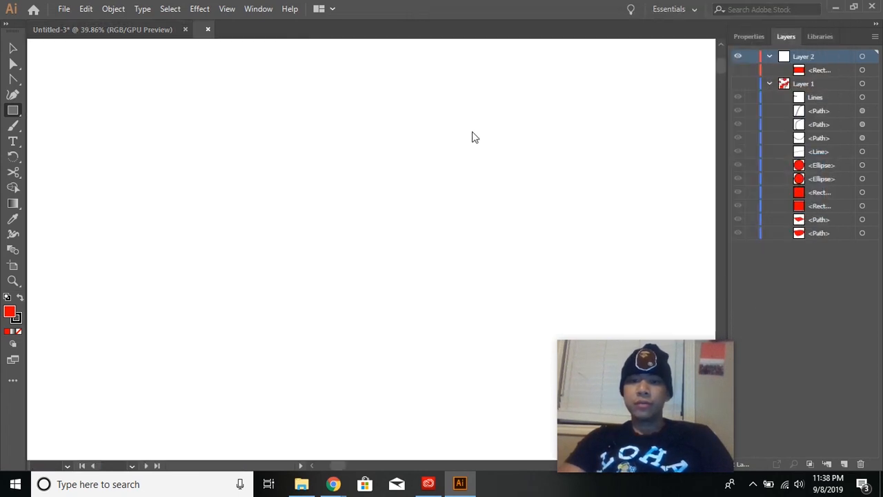
Copy the Pikachu image from its floating document window onto the Untitled-3 artboard.
left_click(13, 48)
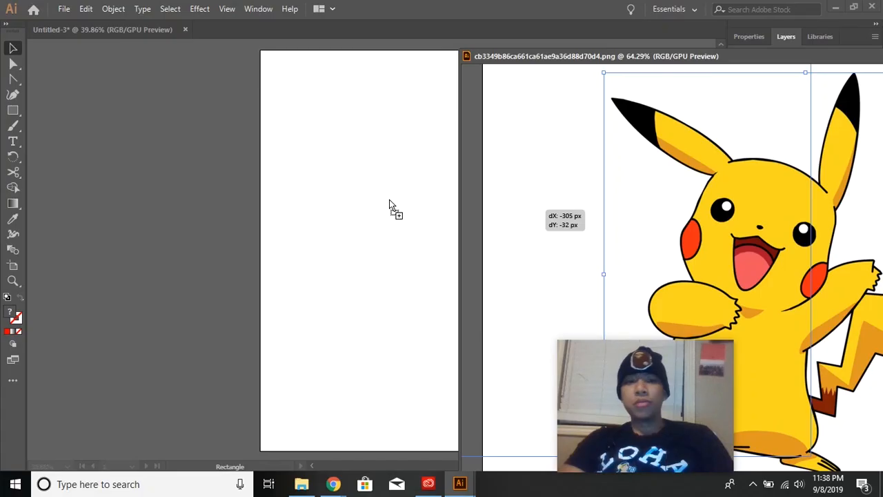
left_click_drag(389, 206, 390, 174)
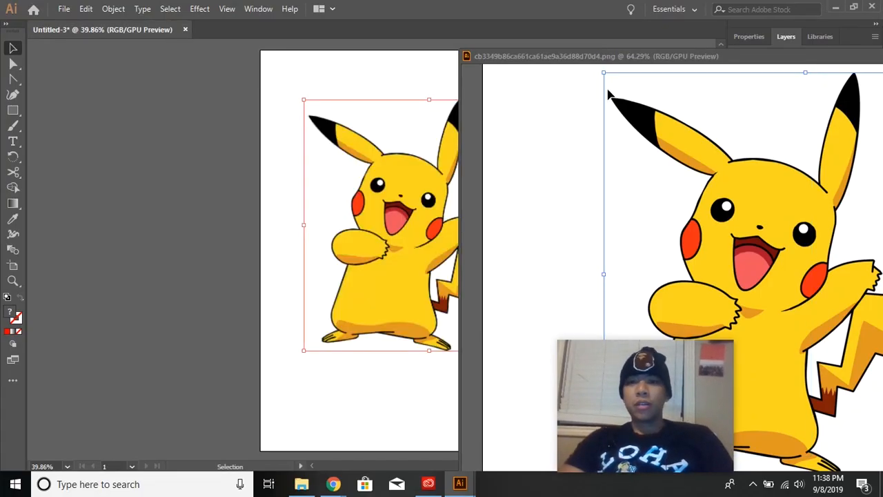
Dock the floating Pikachu PNG document, return to Untitled-3 and move the pasted Pikachu image to the middle of the artboard.
left_click_drag(602, 62, 339, 35)
left_click(124, 32)
left_click_drag(418, 185, 477, 207)
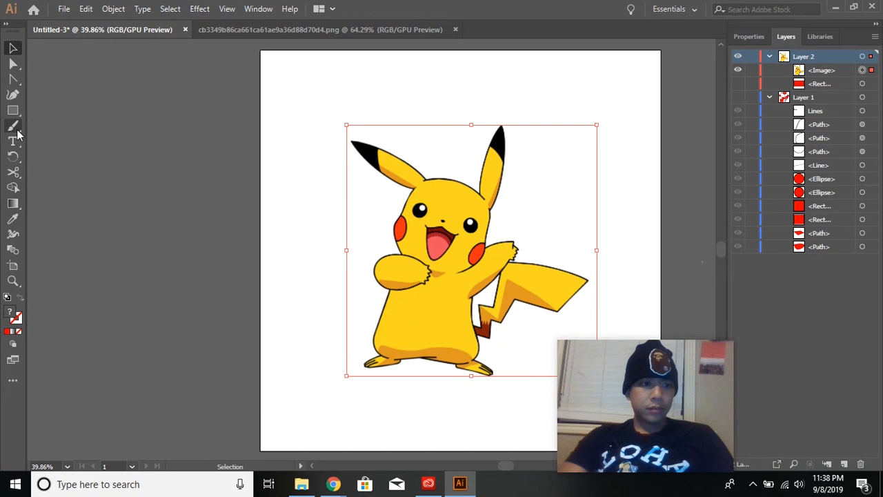
Place a Pen tool anchor point at the toe of Pikachu's left-hand foot and set the path's fill to None.
left_click(13, 80)
left_click_drag(13, 80, 34, 79)
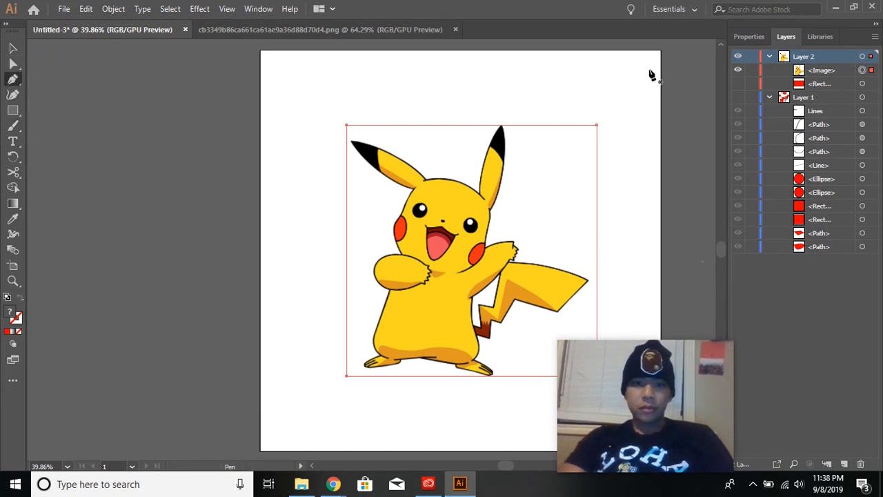
left_click(747, 36)
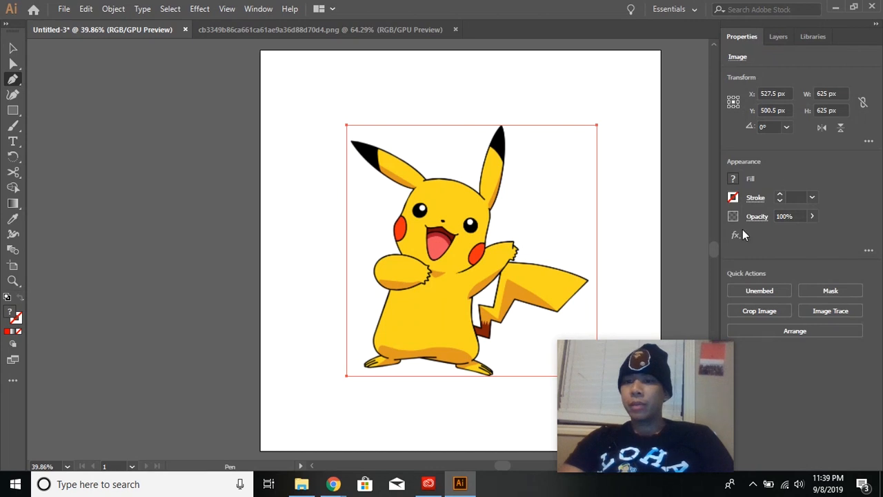
left_click(733, 179)
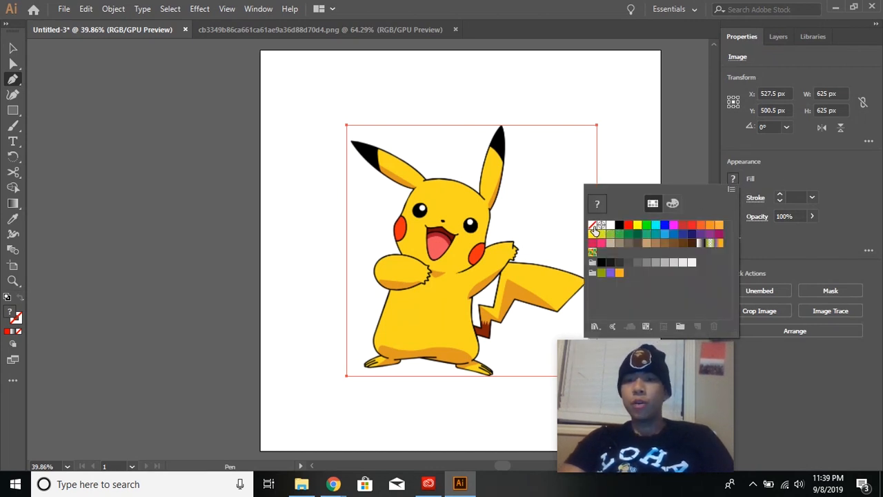
left_click(833, 162)
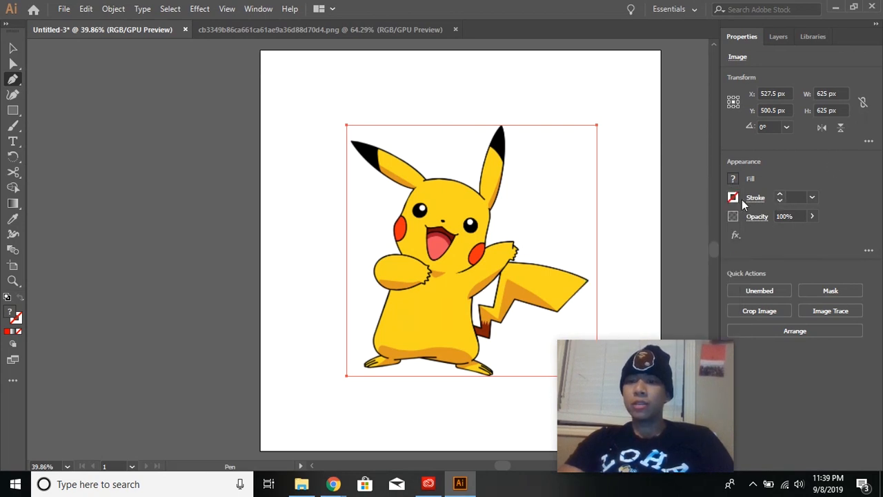
left_click(367, 367)
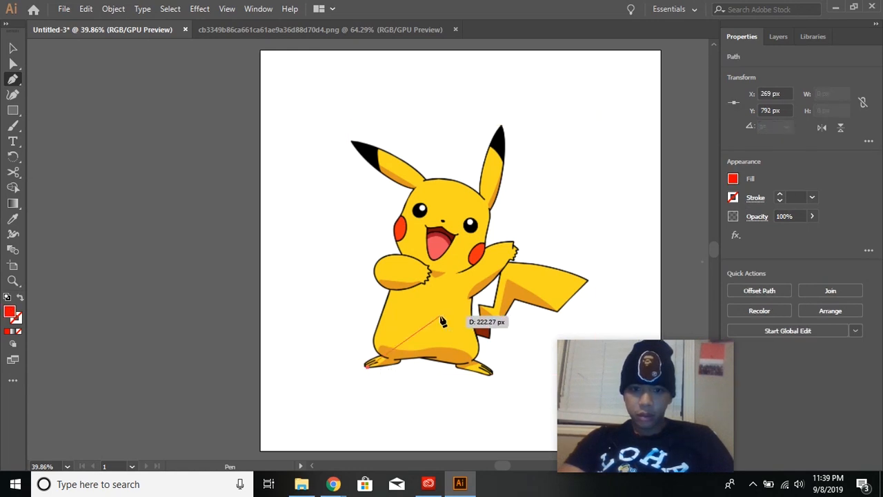
left_click(734, 179)
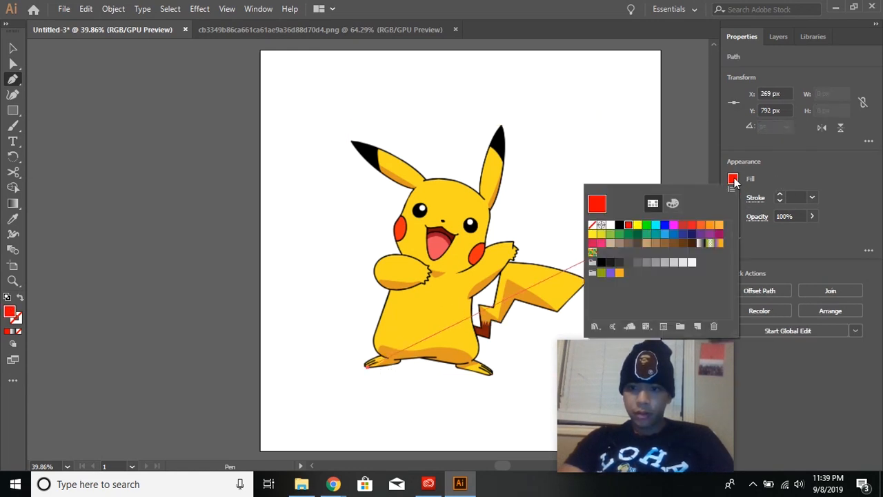
left_click(592, 226)
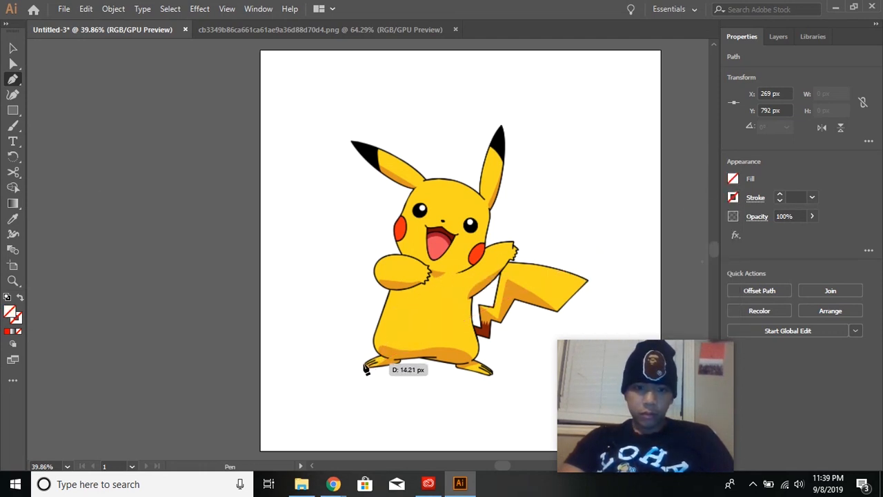
Trace a Pen path from the toes of the left-hand foot up the side of the body to the underside of the arm.
left_click(12, 282)
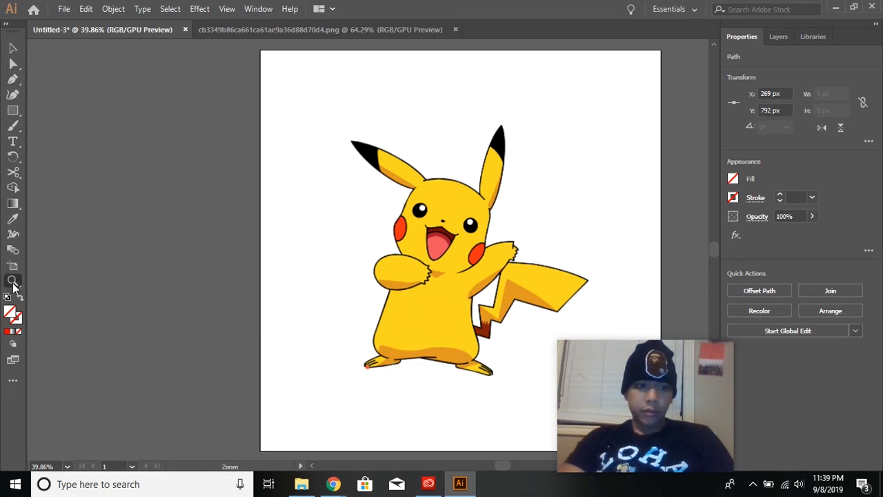
left_click(380, 367)
left_click(367, 214)
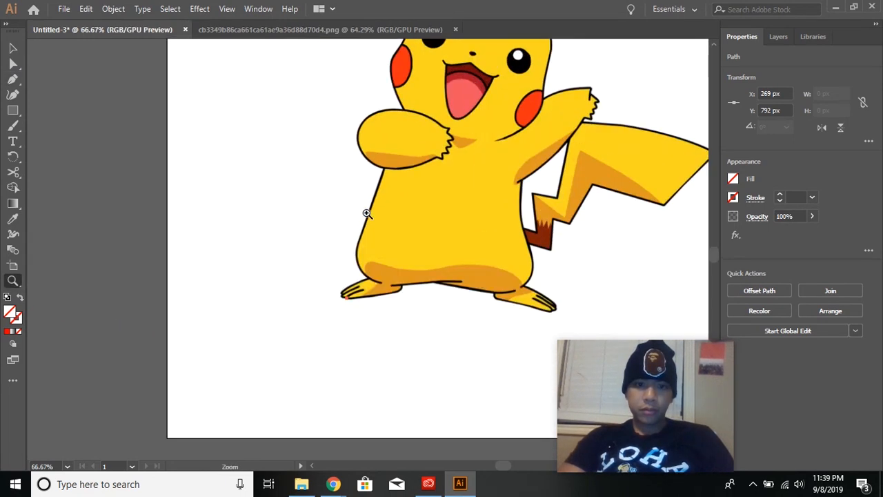
scroll(243, 191, "up", 5)
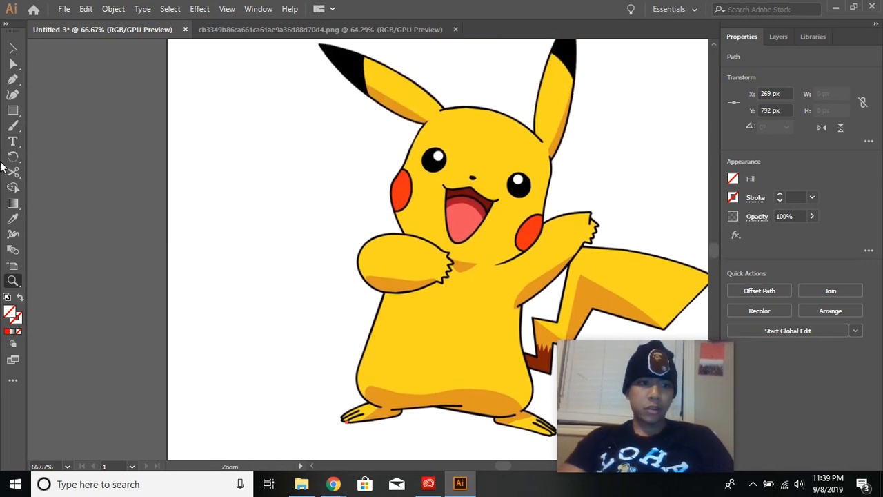
left_click(12, 78)
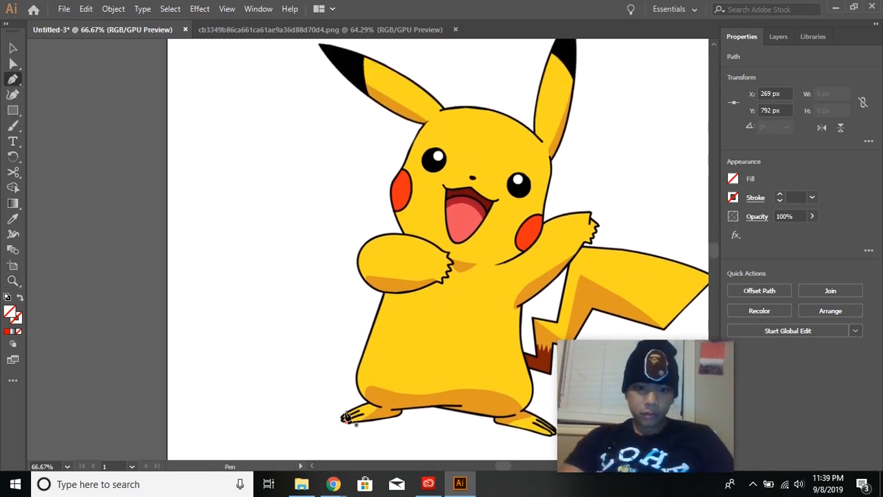
left_click_drag(342, 421, 354, 380)
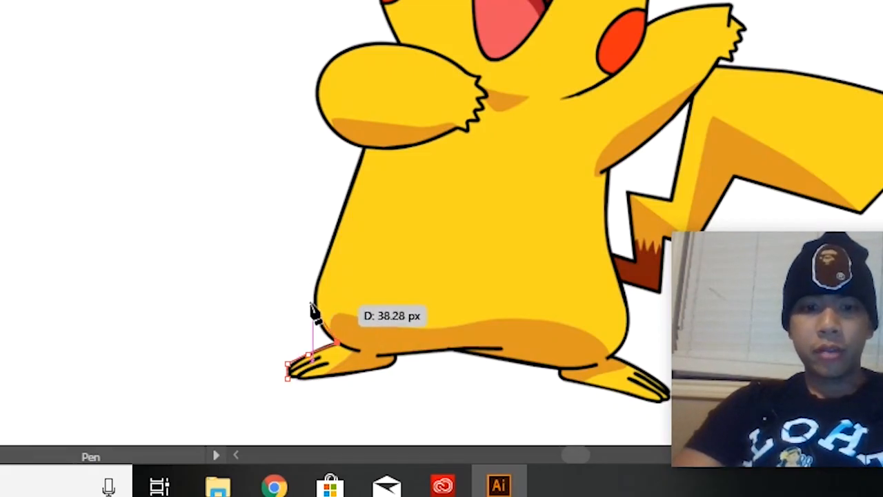
left_click_drag(314, 312, 328, 241)
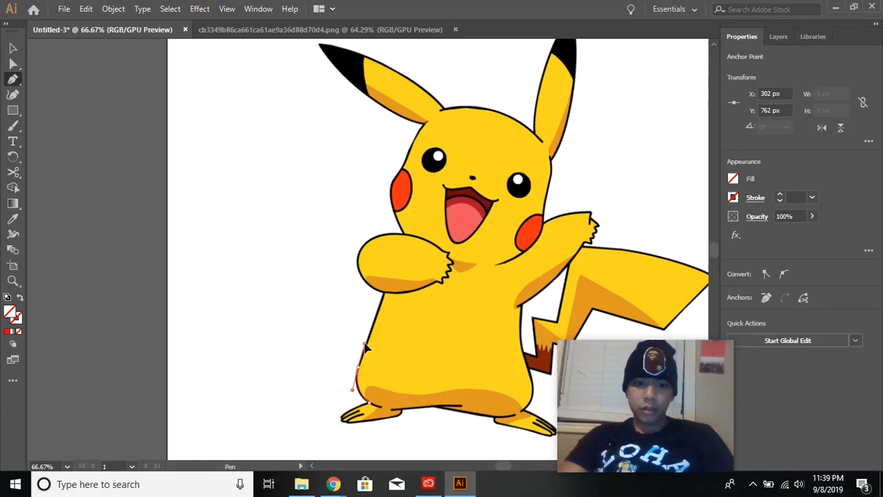
left_click_drag(364, 344, 365, 343)
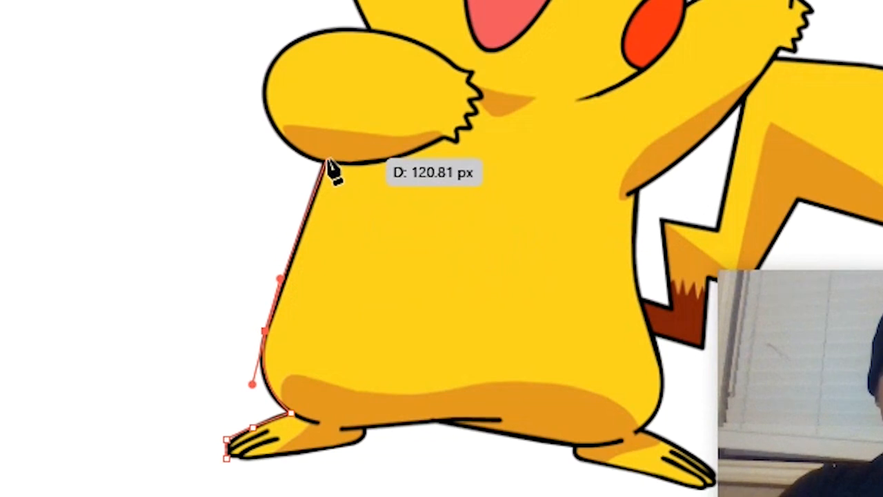
left_click(265, 332)
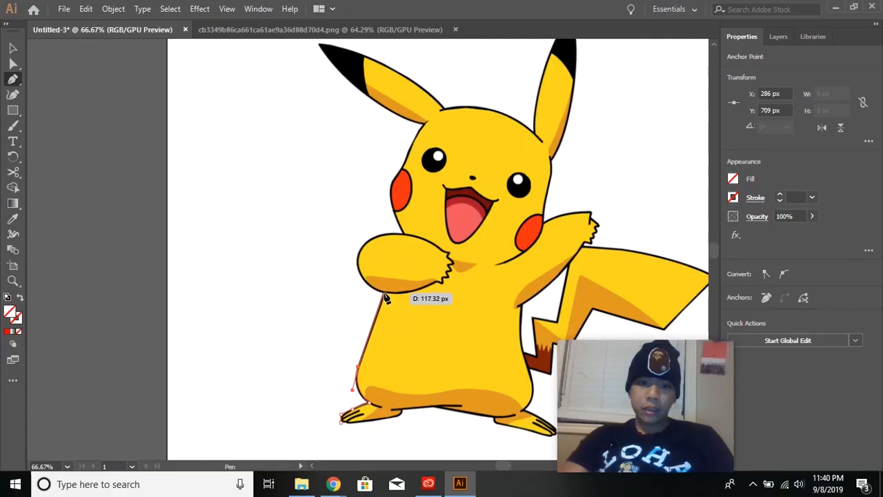
left_click(384, 293)
Continue the Pen outline around the left-hand arm, past the cheek and around the left-hand ear.
left_click_drag(357, 261, 426, 242)
left_click(403, 233)
left_click_drag(391, 189, 392, 165)
left_click(405, 165)
left_click_drag(423, 124, 429, 124)
scroll(428, 125, "up", 3)
left_click_drag(319, 153, 292, 99)
left_click(319, 154)
left_click_drag(443, 218, 517, 290)
left_click(444, 218)
Continue the Pen outline over the top of the head, around the right-hand ear and along the raised arm and hand.
left_click_drag(534, 241, 560, 279)
left_click(534, 241)
left_click_drag(571, 127, 595, 119)
left_click(571, 126)
left_click_drag(551, 268, 603, 328)
left_click(551, 267)
left_click(545, 315)
left_click(591, 321)
left_click(583, 354)
Continue the Pen outline around the zigzag tail back to the body.
scroll(679, 377, "right", 1)
left_click_drag(670, 386, 698, 412)
left_click(669, 386)
left_click(617, 438)
left_click(547, 417)
scroll(542, 414, "down", 3)
left_click(523, 362)
left_click(507, 359)
left_click(505, 390)
Trace the lower body and both feet with the Pen, closing the outline at the starting toe.
left_click_drag(468, 431, 466, 432)
left_click(480, 425)
left_click_drag(509, 445, 507, 451)
left_click(448, 437)
left_click(388, 421)
left_click(355, 425)
left_click_drag(346, 433, 334, 434)
left_click(294, 437)
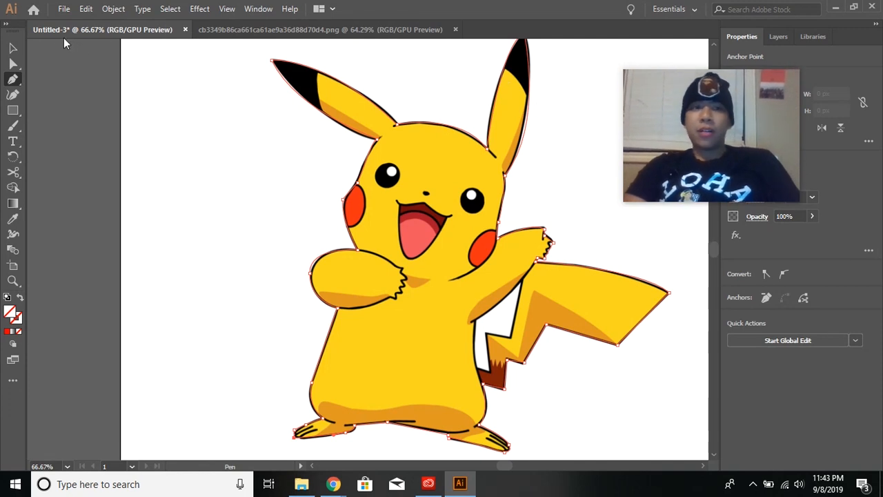
Fill the traced Pikachu outline with black and lower its opacity to 51%.
mouse_move(659, 151)
left_click_drag(732, 139, 649, 133)
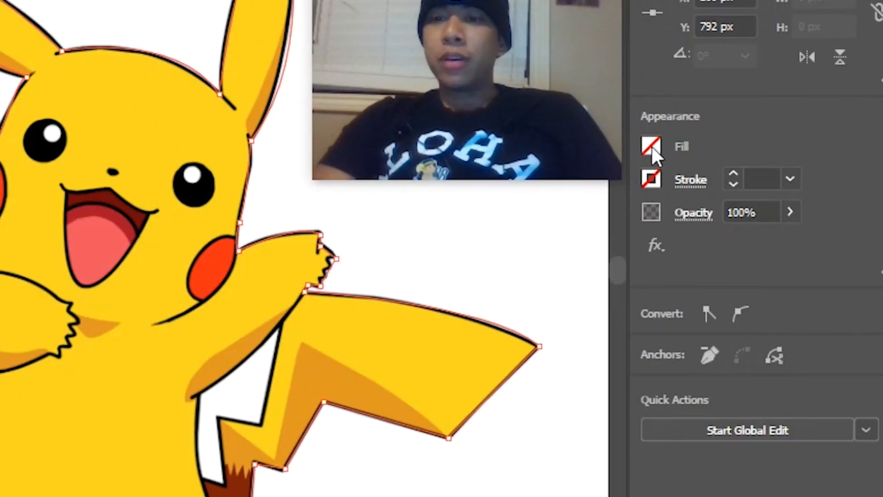
left_click(651, 147)
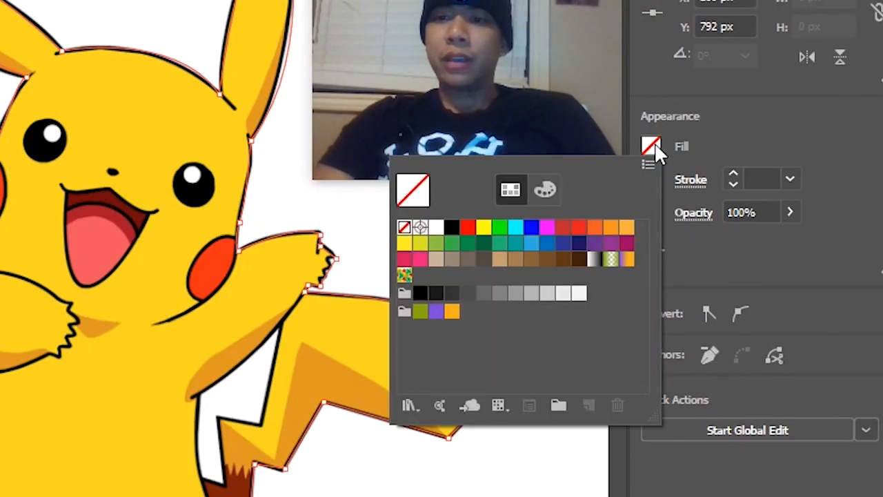
left_click(452, 229)
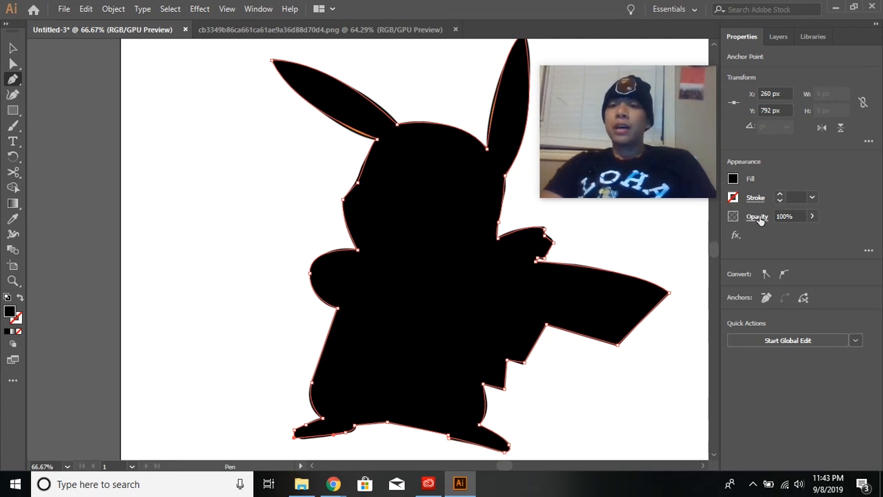
left_click(812, 216)
left_click_drag(814, 235, 784, 239)
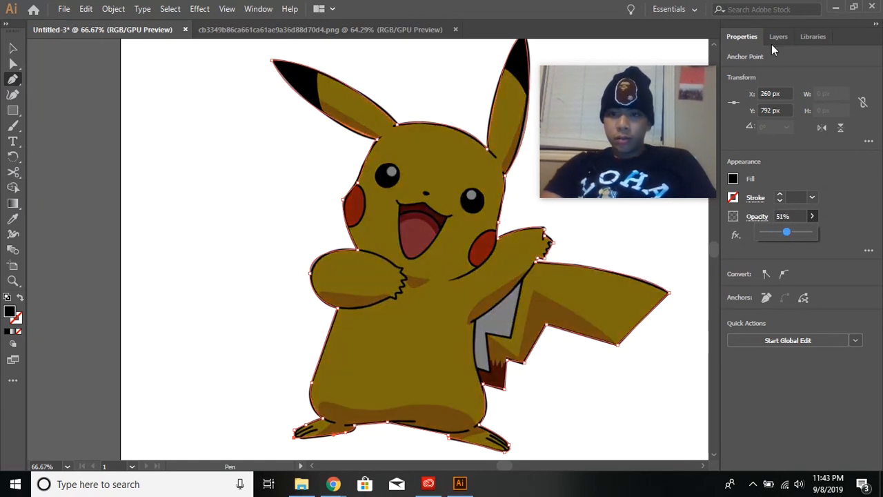
Trace the gap between the body, raised arm and tail as a separate closed Pen path.
left_click(813, 37)
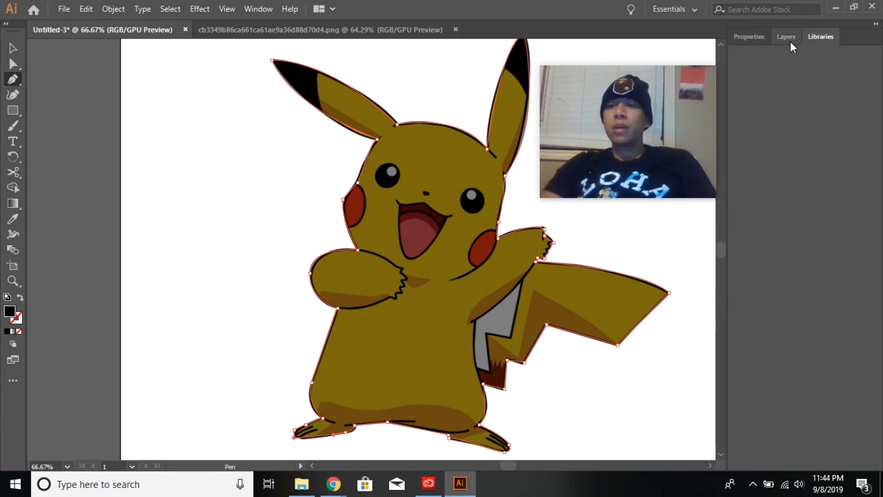
left_click(791, 39)
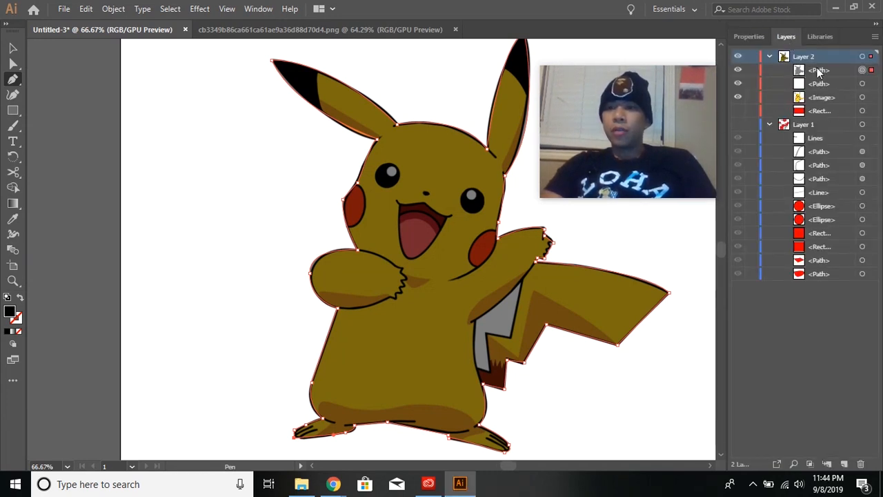
left_click(786, 37)
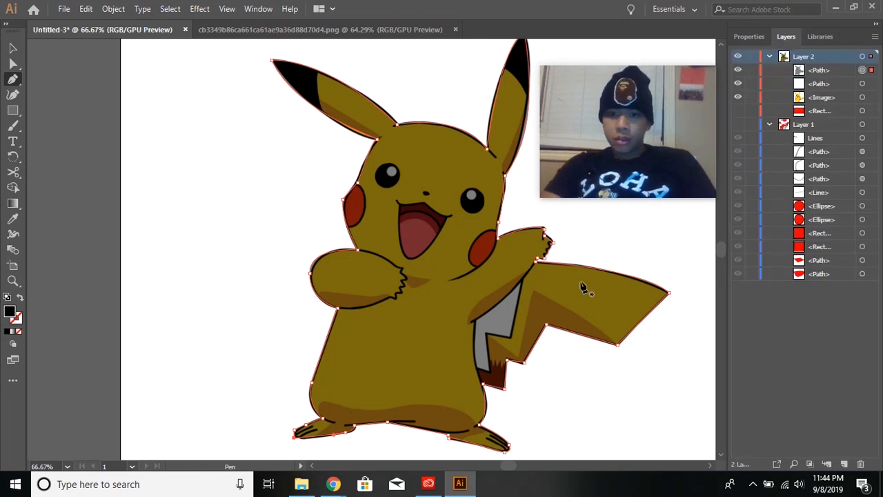
left_click(519, 284)
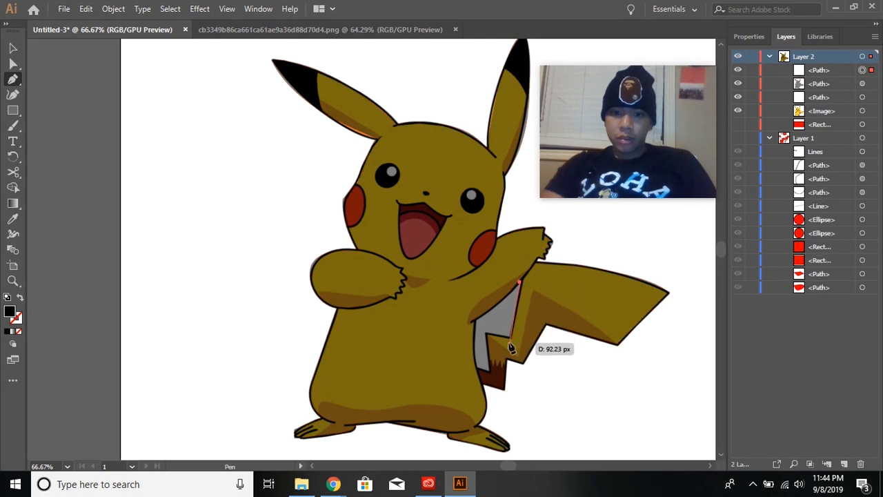
left_click(511, 338)
left_click(490, 373)
left_click(477, 367)
left_click(476, 323)
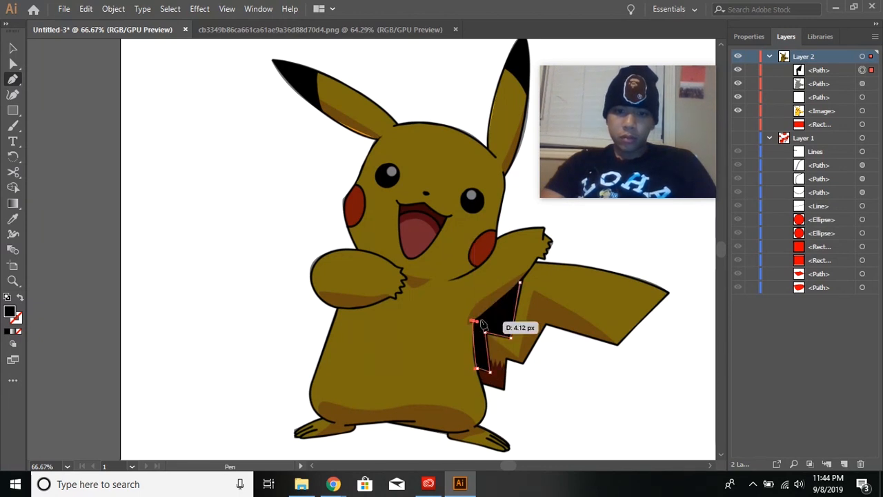
left_click(520, 284)
Fill the gap shape between the body and tail with white.
left_click(748, 36)
left_click(734, 181)
left_click(612, 230)
left_click(794, 152)
Select the full Pikachu silhouette path in Layer 2 and set its opacity to 100%.
left_click(786, 36)
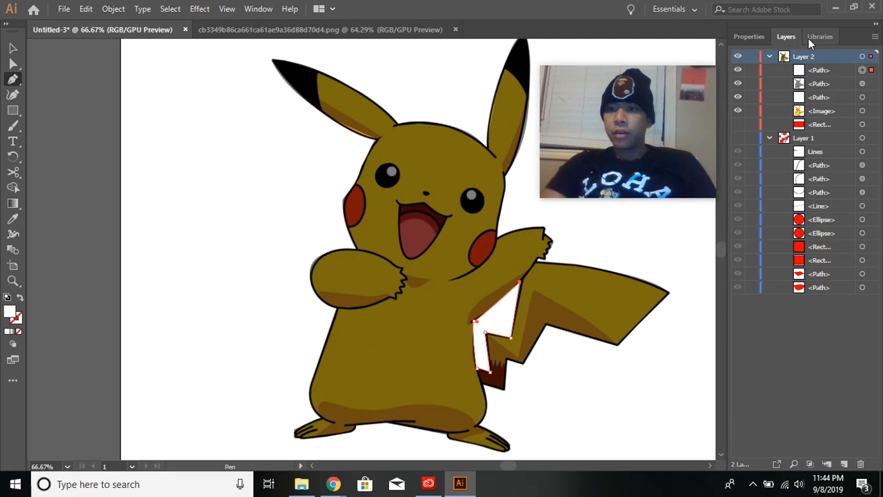
left_click(821, 84)
left_click(758, 38)
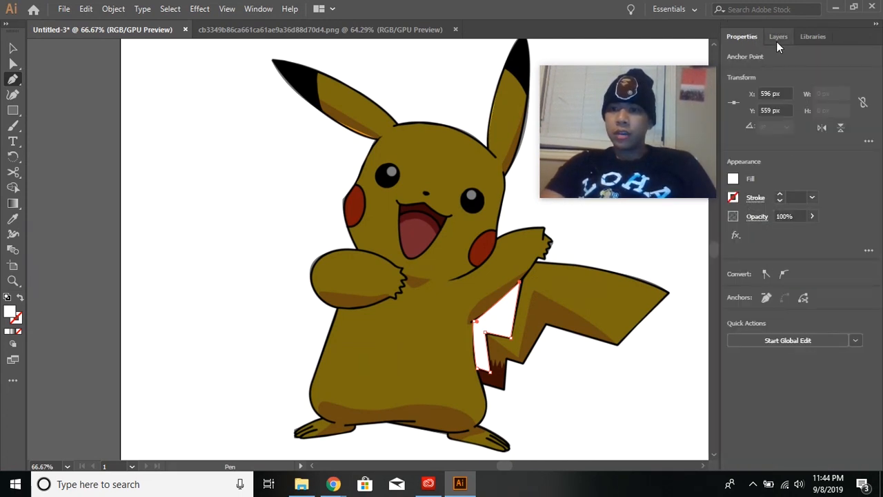
left_click(778, 36)
left_click(833, 83)
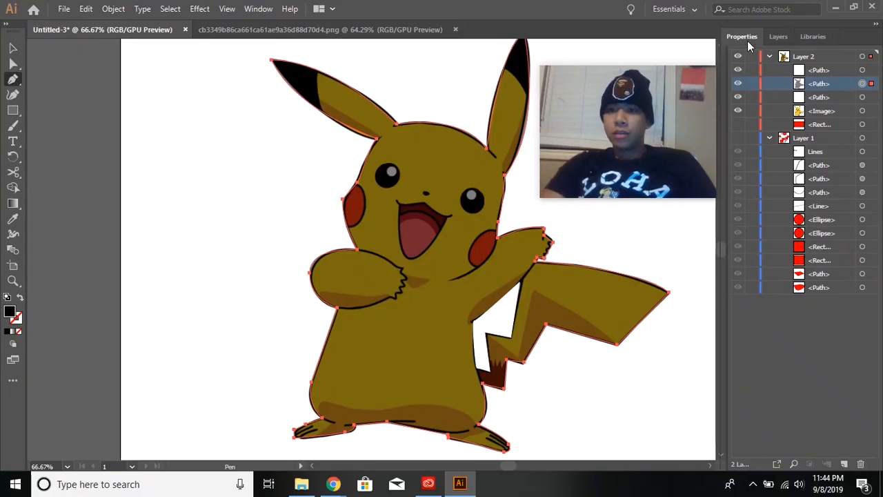
left_click(749, 38)
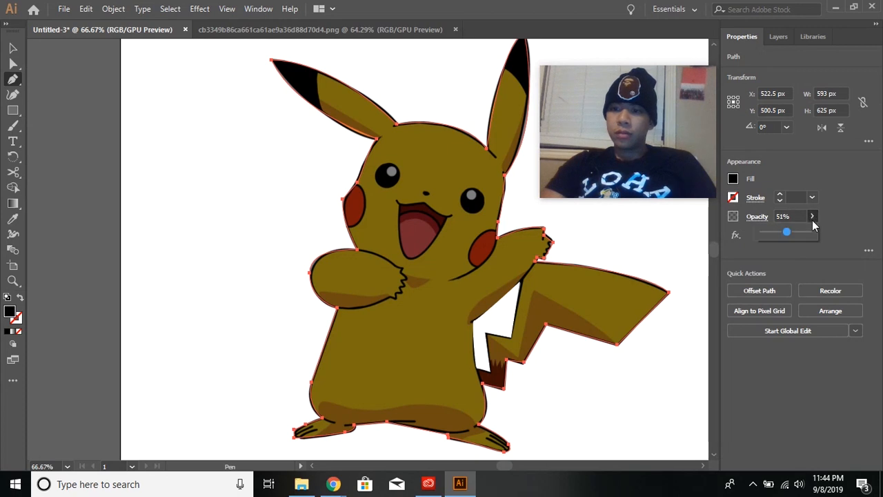
left_click(812, 217)
left_click_drag(788, 236, 821, 235)
Draw an 18 px circle with the Ellipse tool at the base of the left-hand ear and fill it with white.
key("l")
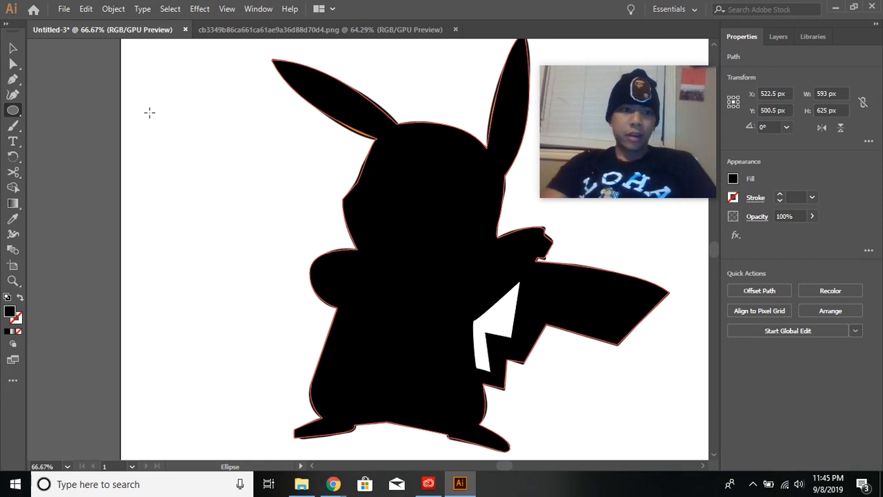
left_click(14, 111)
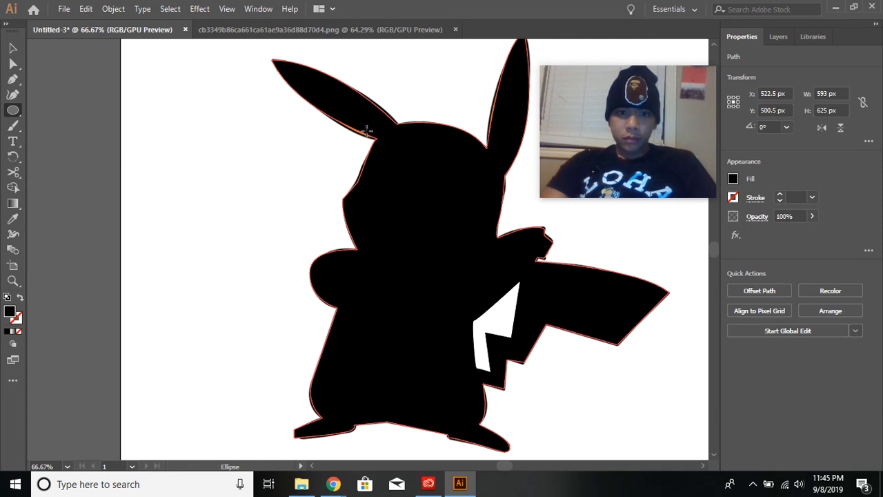
left_click_drag(369, 129, 373, 138)
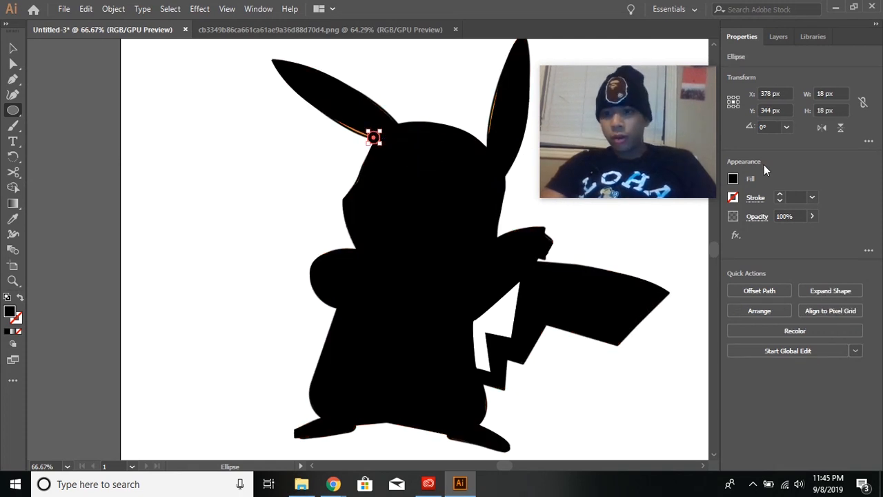
left_click(733, 179)
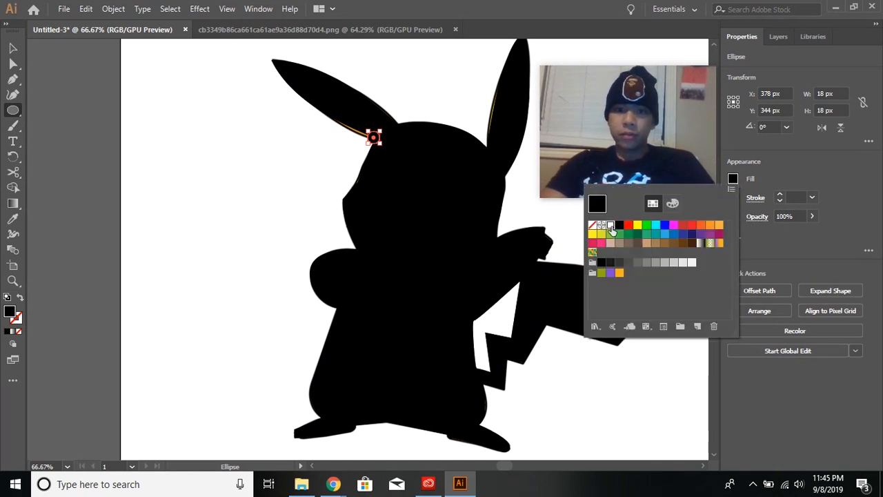
left_click(611, 225)
left_click(14, 113)
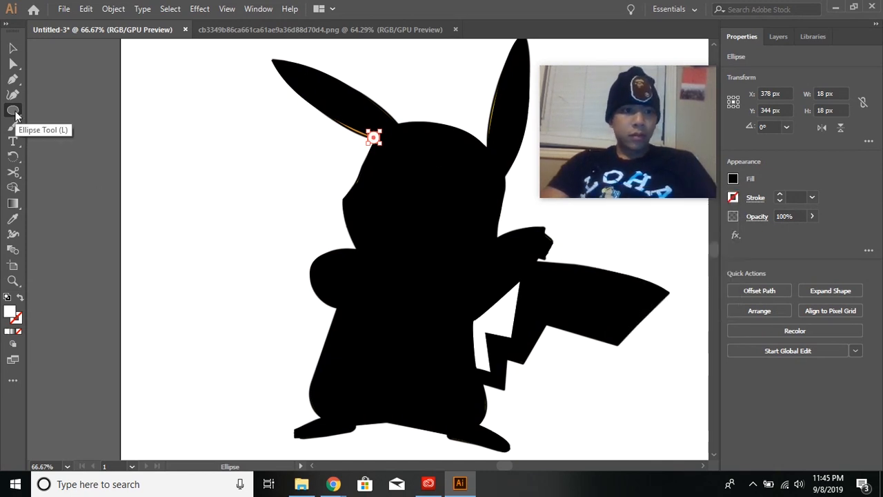
Draw a small white rectangle overlapping the bottom of the left-hand ear's circle to form the earphone stem.
left_click_drag(15, 114, 47, 112)
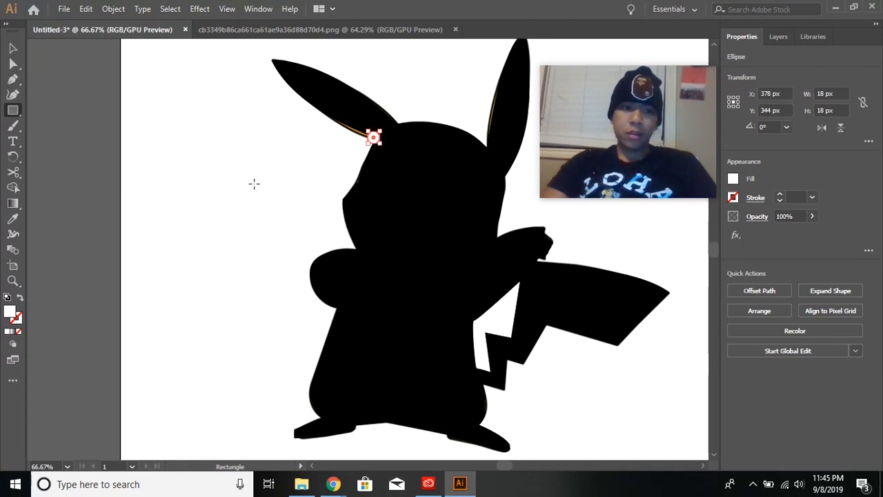
left_click(11, 282)
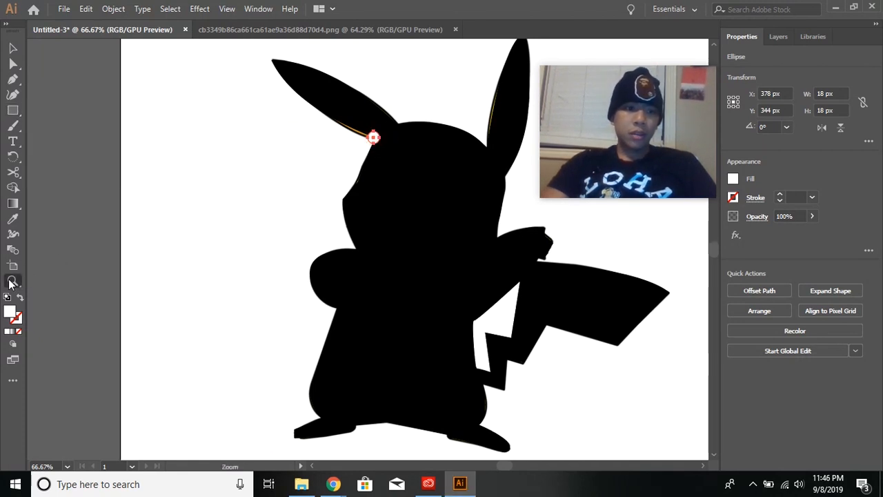
left_click(372, 141)
scroll(373, 296, "down", 5)
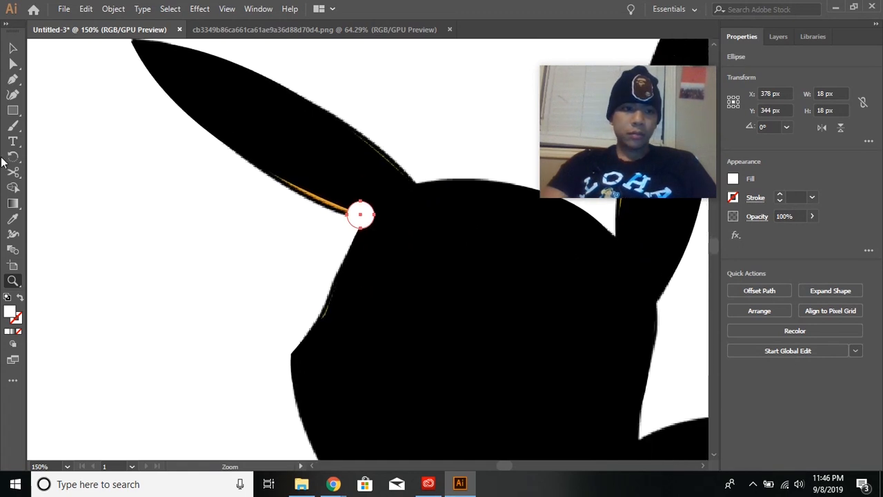
left_click_drag(15, 111, 54, 111)
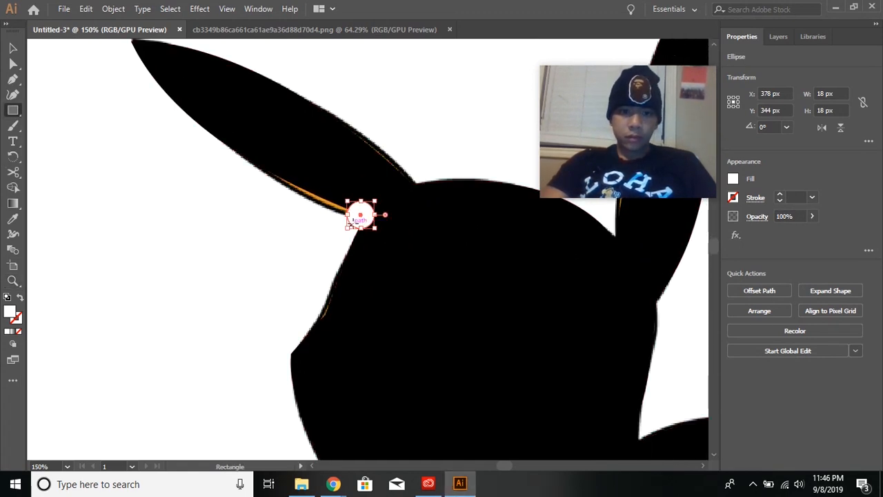
left_click_drag(352, 220, 370, 243)
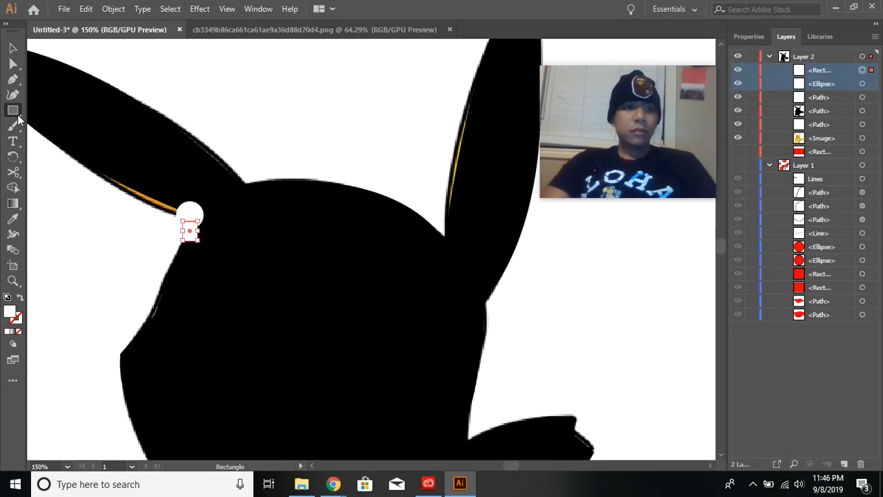
Build a second white earphone at the base of the right-hand ear from a small circle and a narrow rectangular stem below it.
left_click(18, 118)
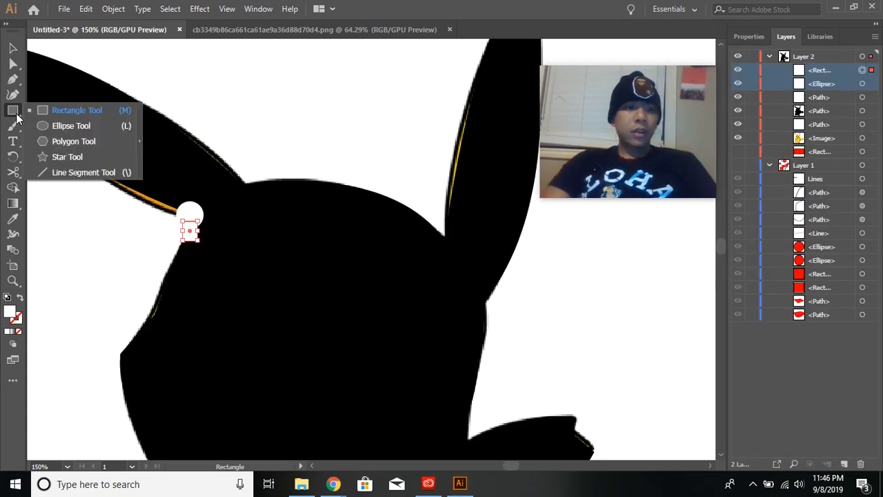
left_click(55, 121)
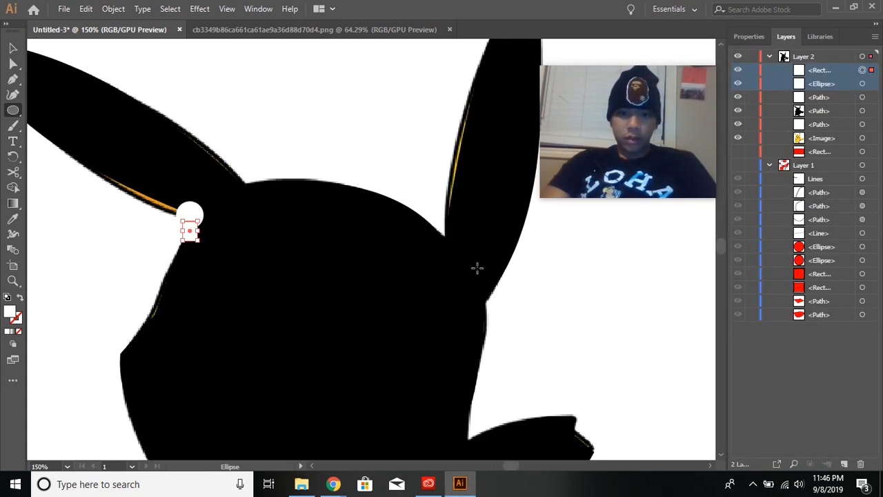
left_click_drag(471, 263, 494, 285)
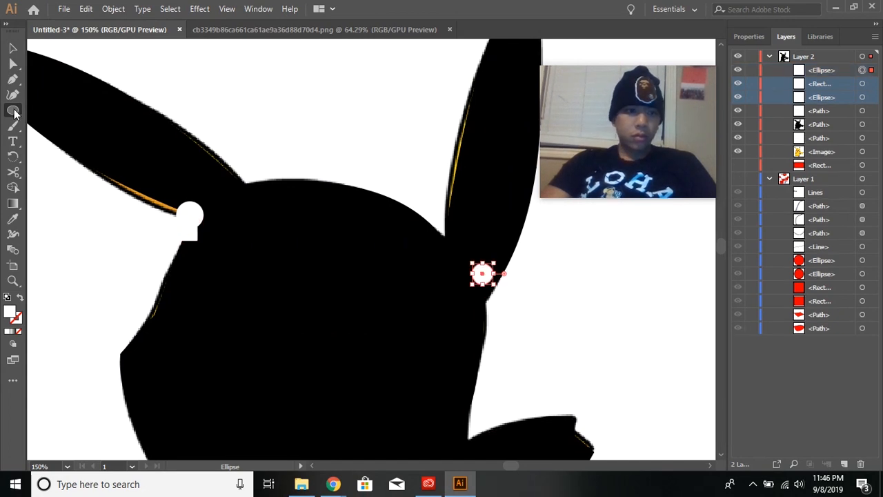
left_click(14, 112)
left_click(58, 111)
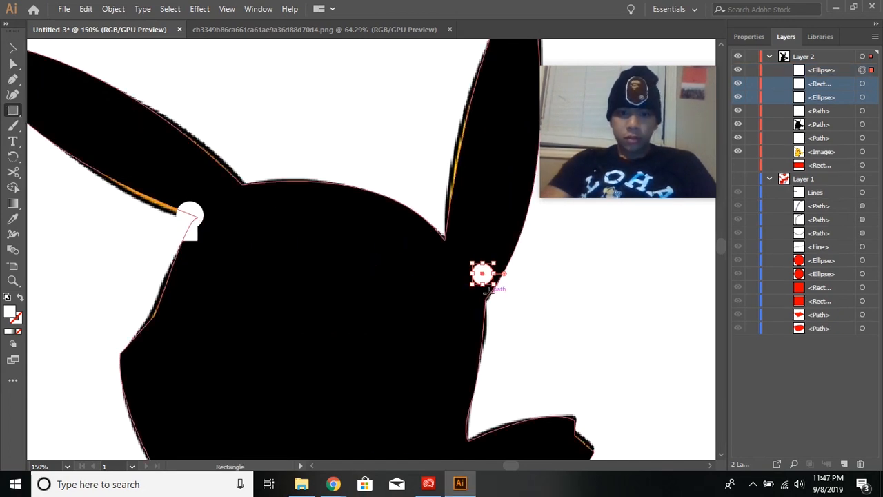
left_click_drag(479, 283, 492, 301)
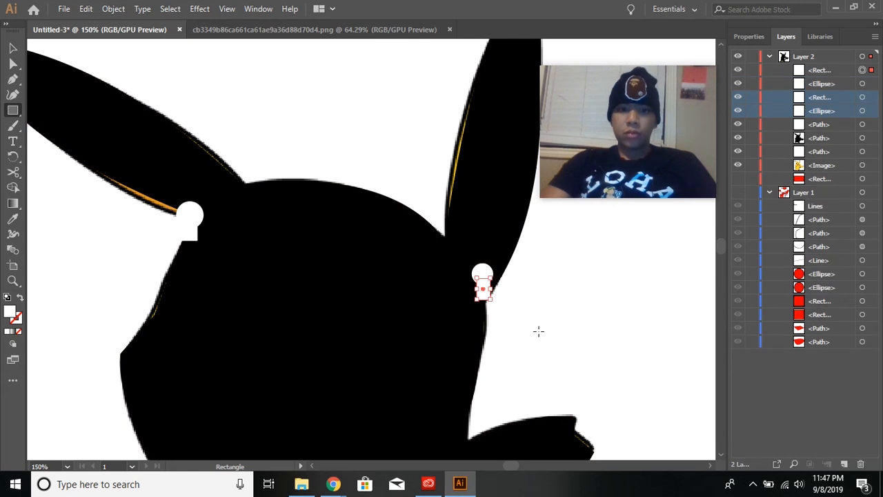
Draw an upright rectangle of about 41 by 68 px over the raised hand as the iPod body.
scroll(539, 331, "down", 3)
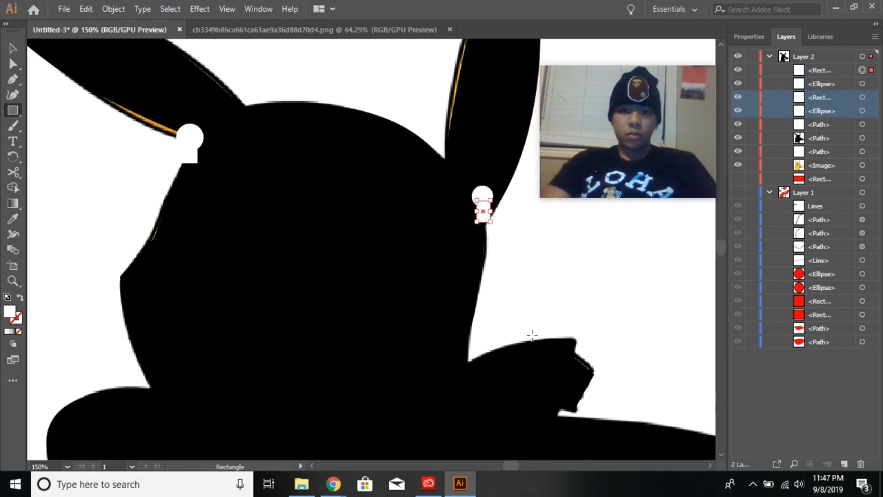
scroll(532, 336, "down", 5)
scroll(545, 307, "up", 3)
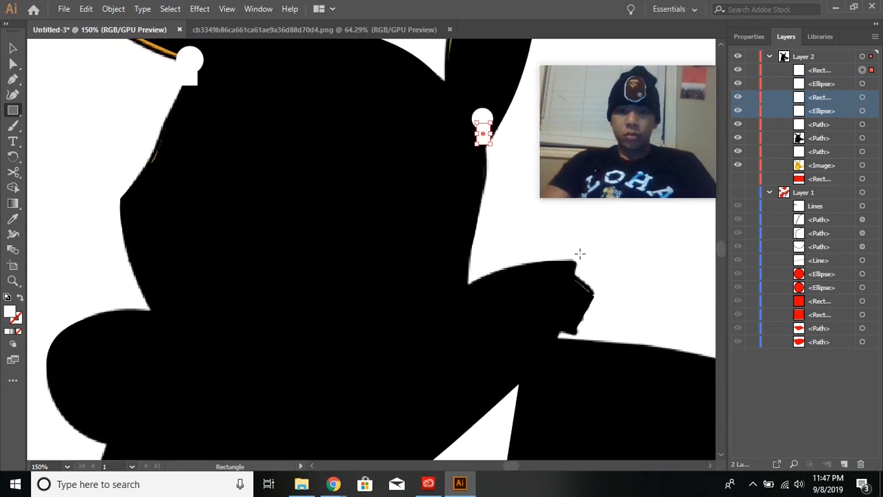
scroll(579, 254, "up", 2)
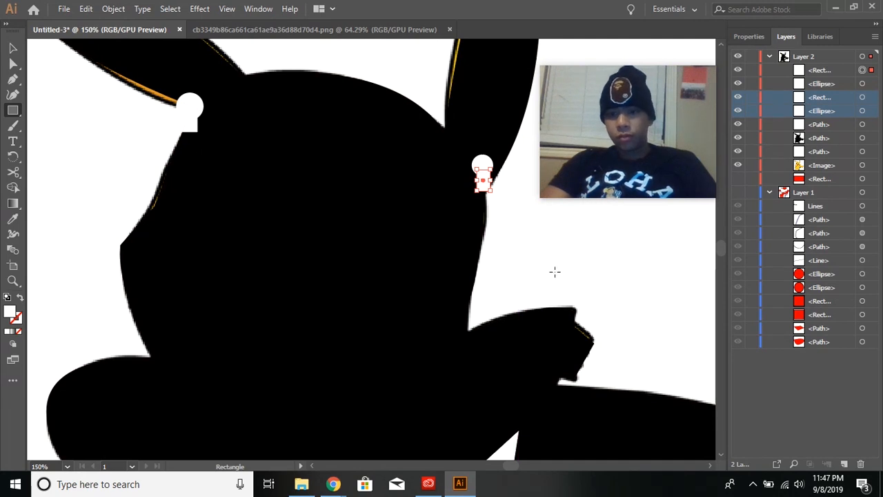
left_click_drag(549, 272, 612, 374)
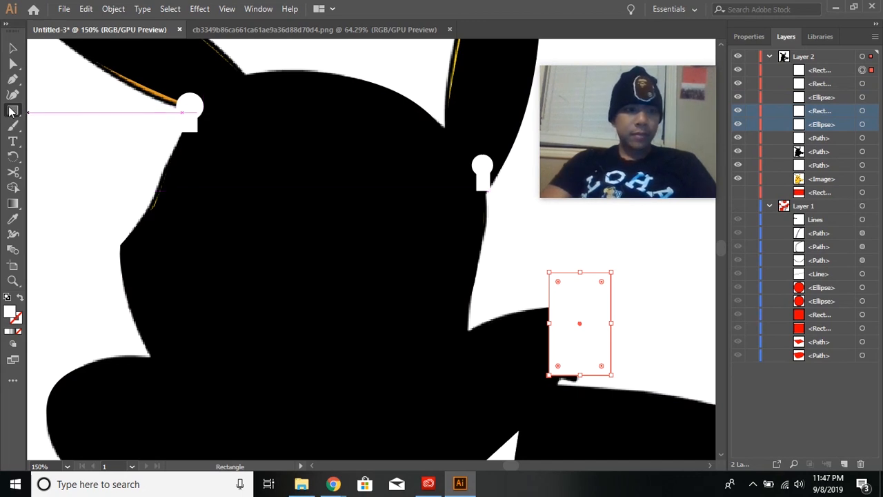
Fill the iPod body rectangle with the lightest swatch of the grey colour group.
left_click(745, 38)
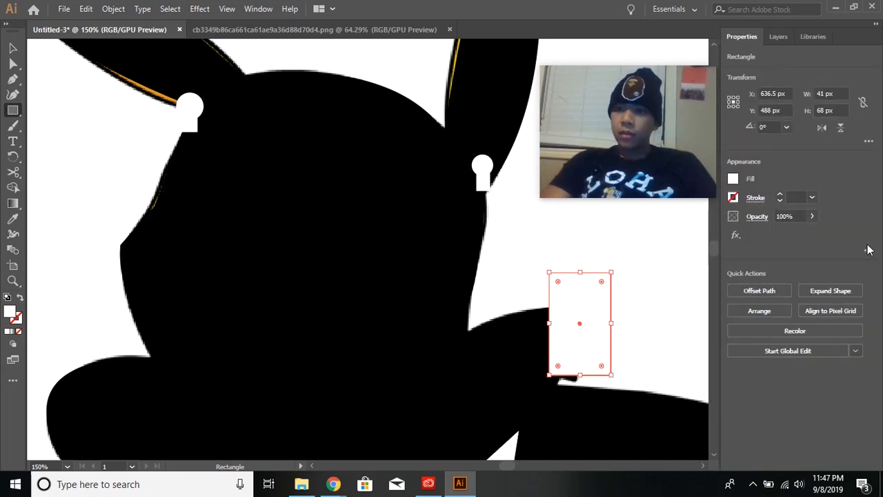
left_click(733, 179)
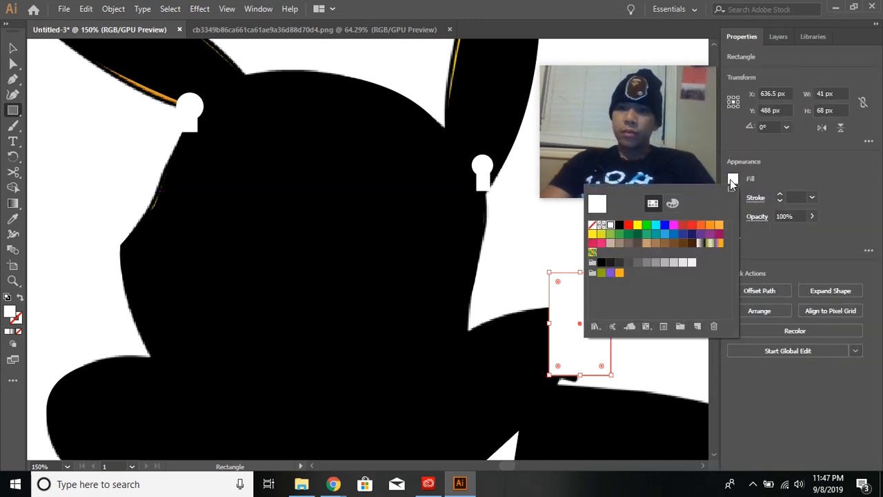
left_click(683, 263)
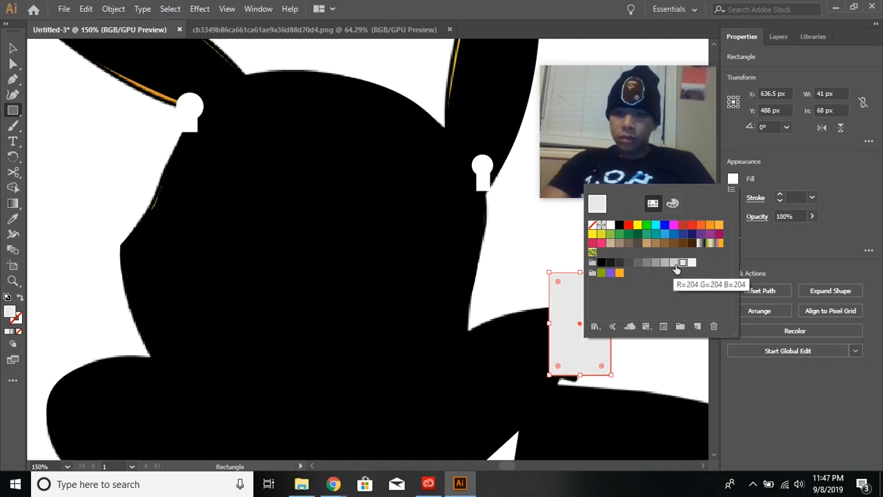
left_click(674, 264)
left_click(683, 264)
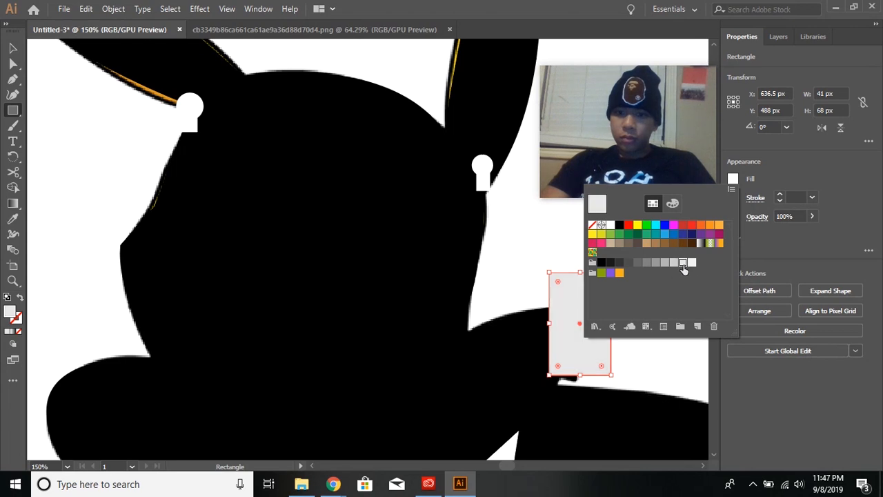
left_click(692, 263)
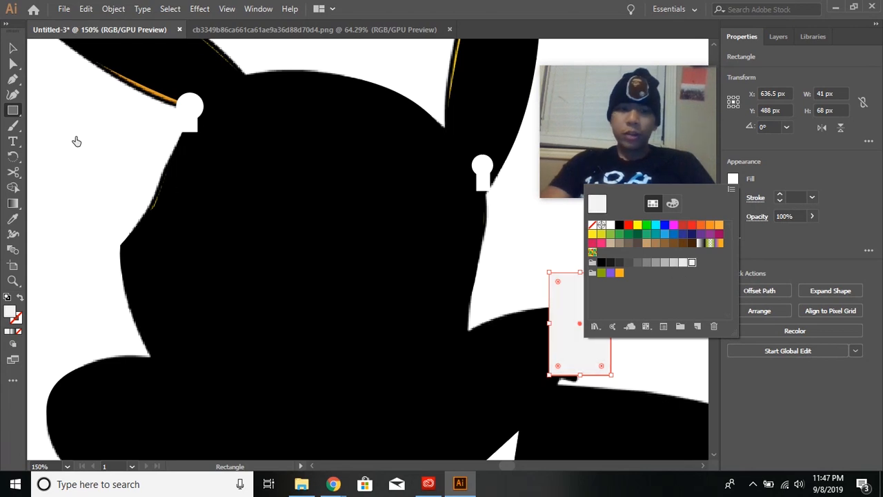
left_click(787, 177)
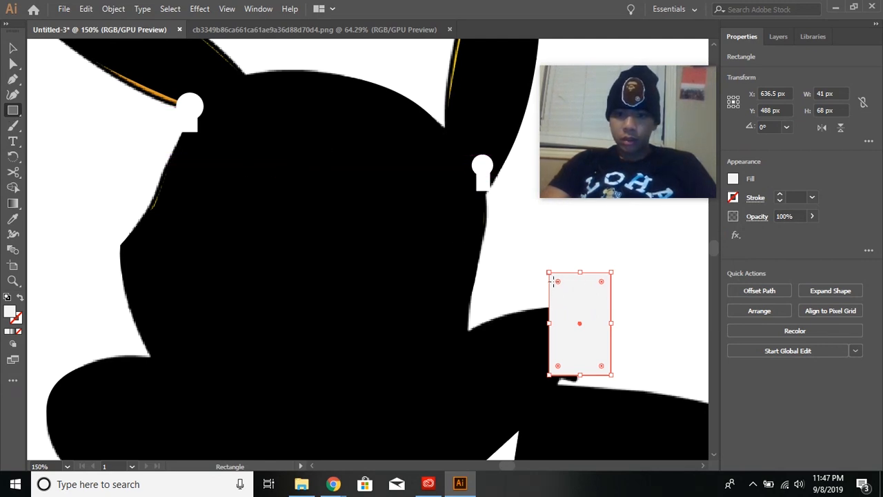
Draw a screen rectangle of about 34 by 22 px inside the upper iPod body and fill it with grey R=204 G=204 B=204.
left_click_drag(553, 280, 605, 312)
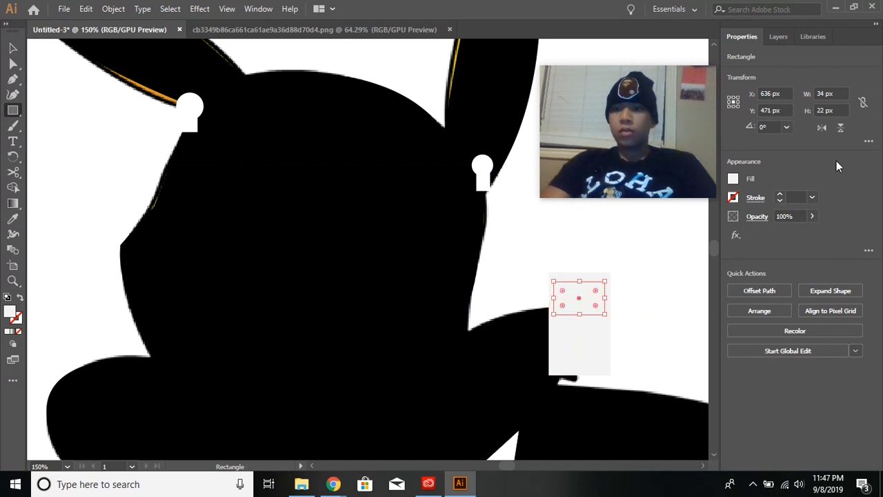
left_click(733, 179)
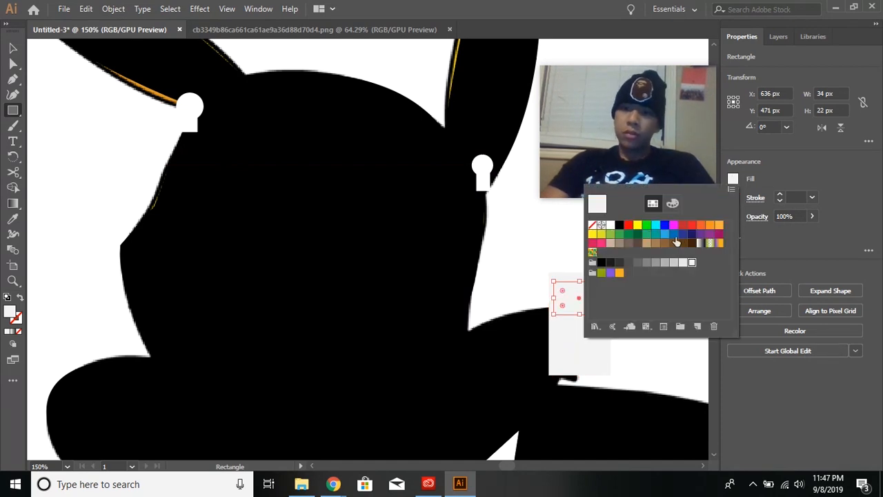
left_click(676, 265)
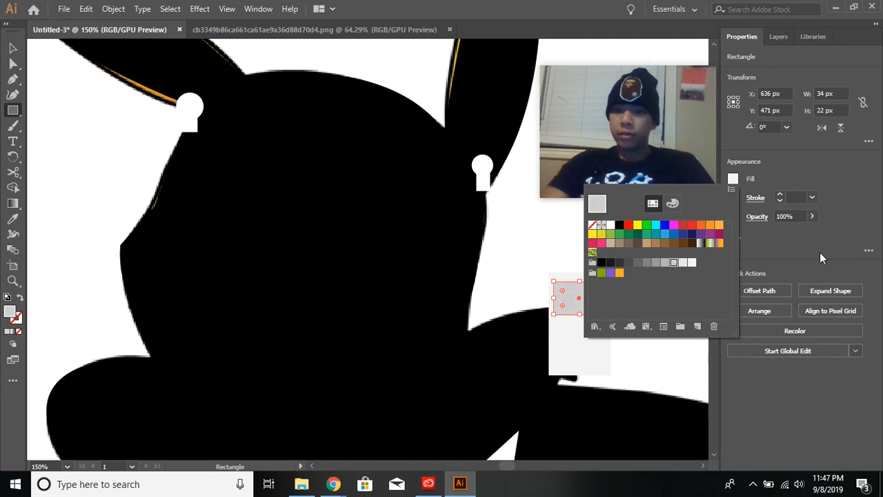
left_click(821, 253)
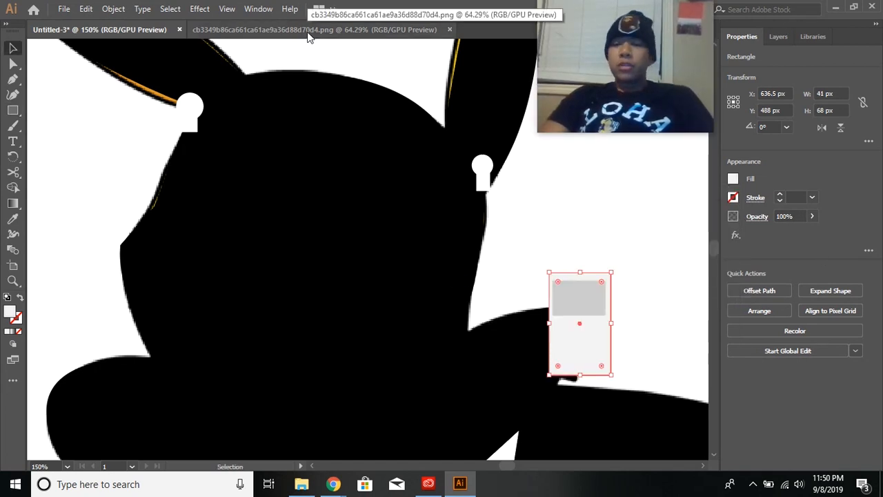
Paint a wavy off-white cable with the 3 pt. Round brush from the left-hand earphone stem across the body to the iPod's bottom edge.
left_click(14, 127)
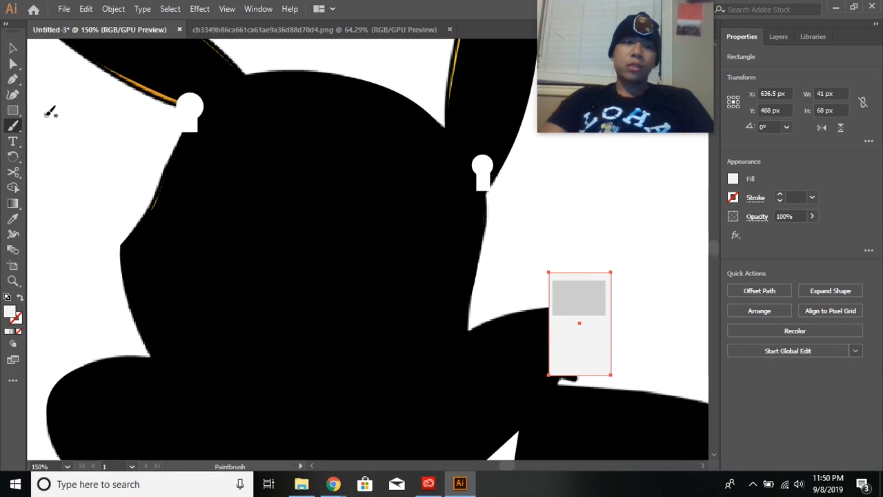
left_click(263, 14)
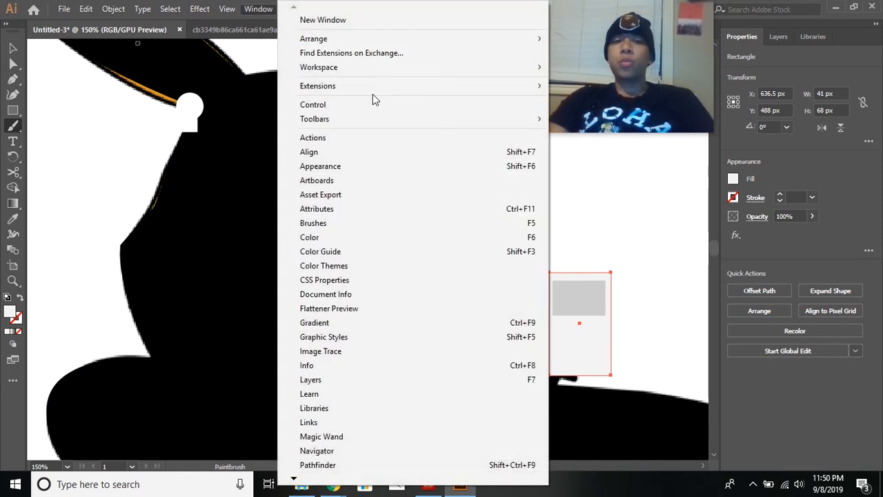
left_click(418, 223)
left_click(721, 216)
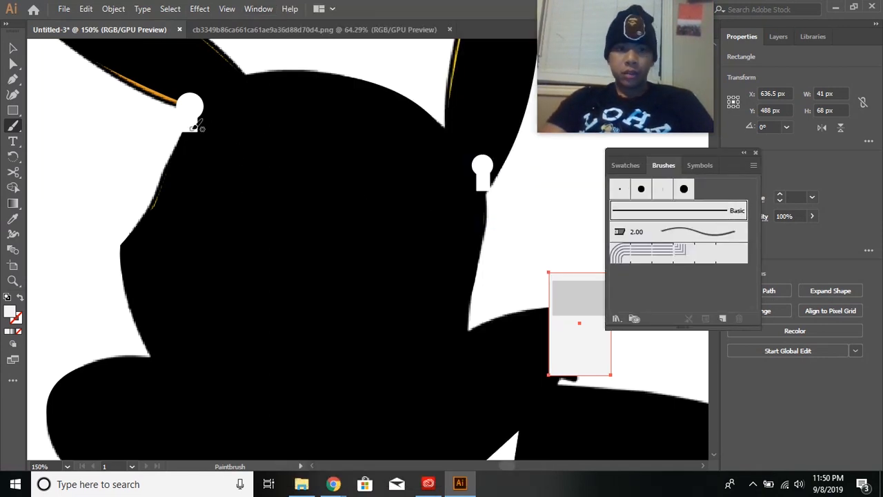
mouse_move(200, 130)
left_mouse_down()
mouse_move(231, 178)
mouse_move(216, 238)
mouse_move(243, 286)
mouse_move(295, 298)
mouse_move(361, 360)
mouse_move(421, 383)
mouse_move(462, 418)
mouse_move(534, 413)
mouse_move(583, 378)
left_mouse_up()
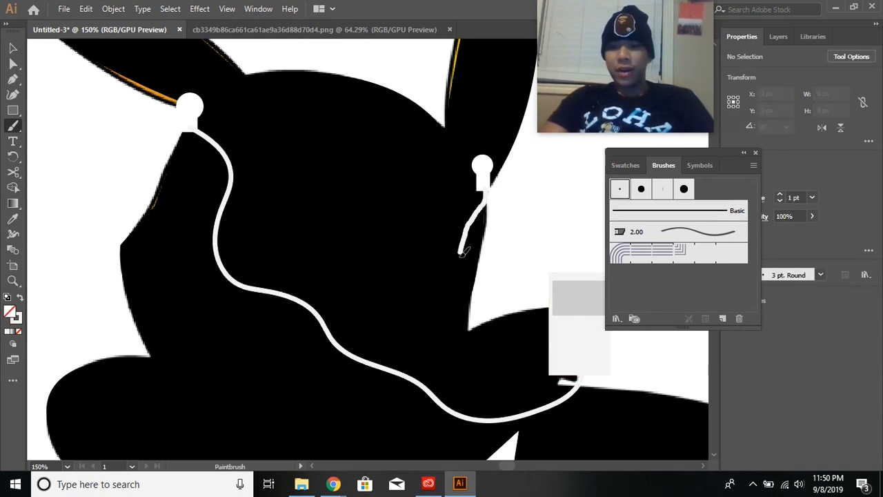
left_click_drag(465, 279, 452, 308)
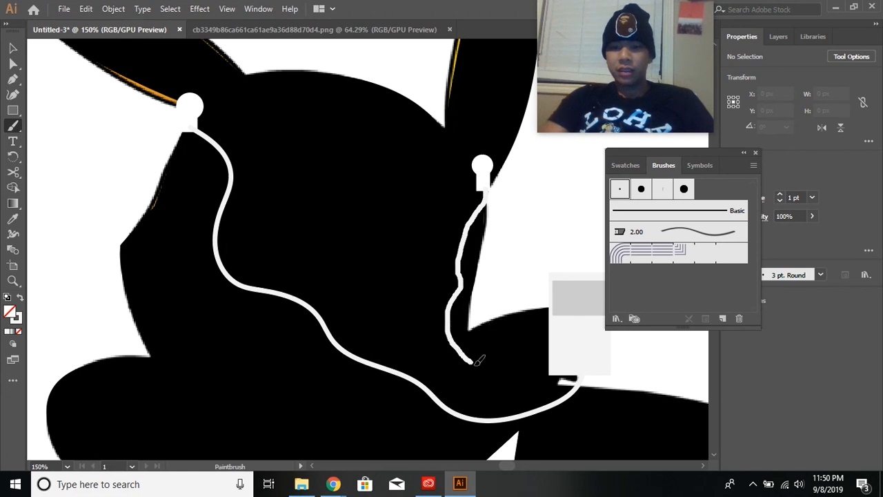
left_click_drag(487, 364, 487, 362)
key("ctrl+z")
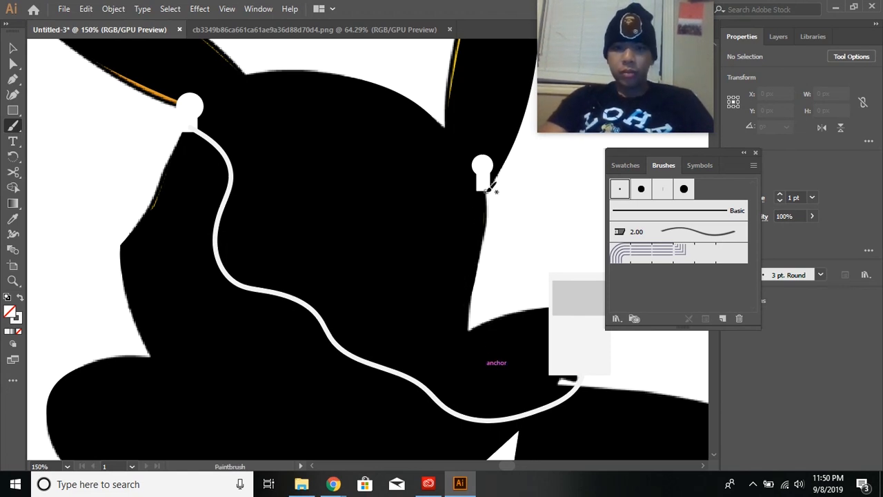
Paint the second cable with the Paintbrush from the right-hand earphone stem, curving inward and down to join the first cable.
left_click_drag(489, 188, 420, 201)
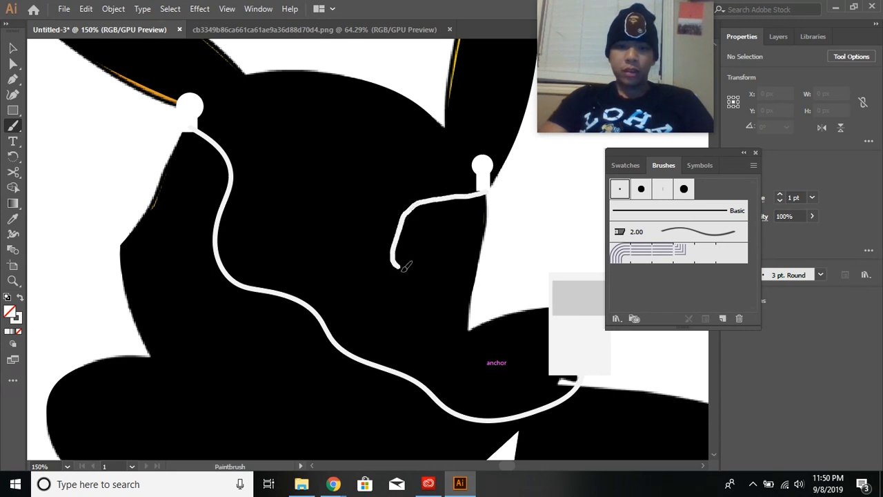
left_click_drag(427, 315, 424, 349)
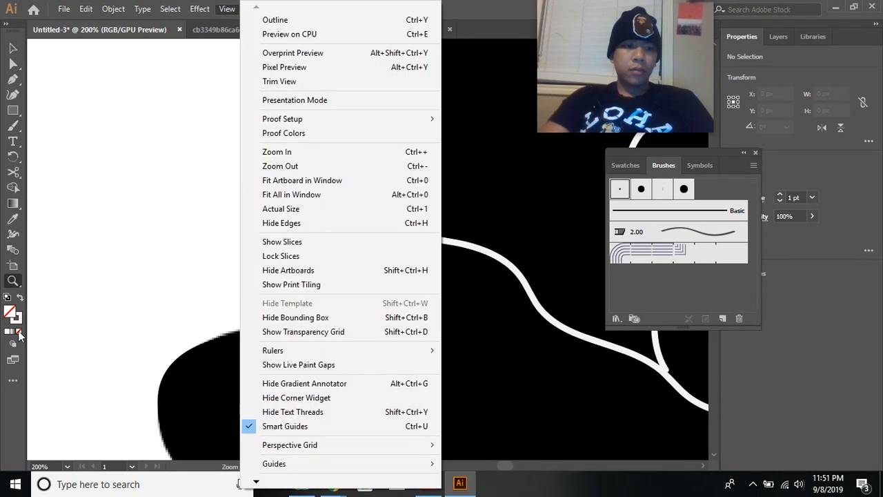
left_click(9, 411)
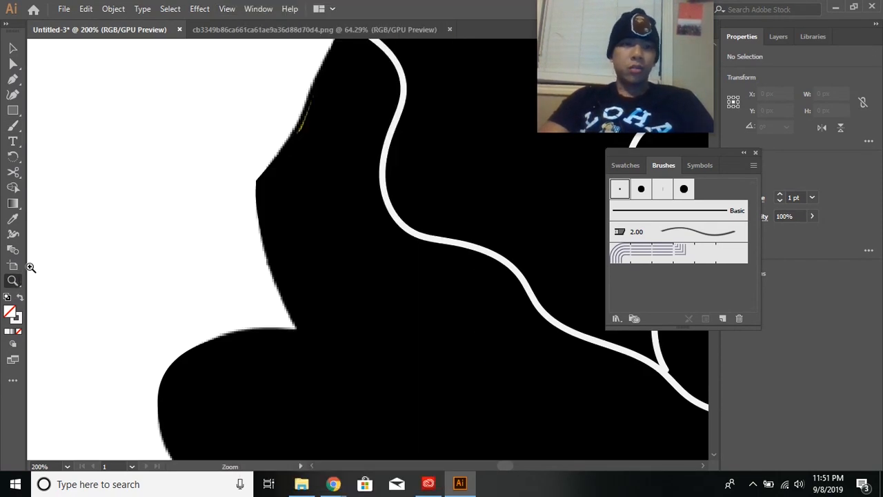
left_click(258, 9)
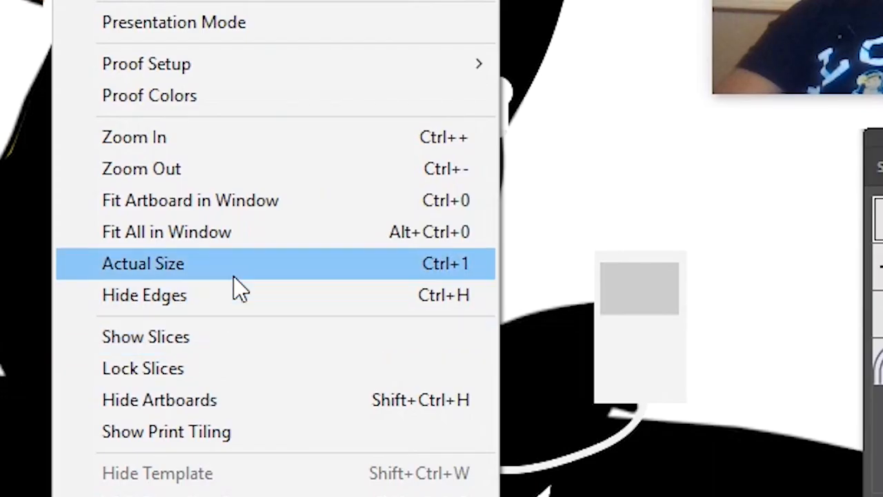
left_click(266, 235)
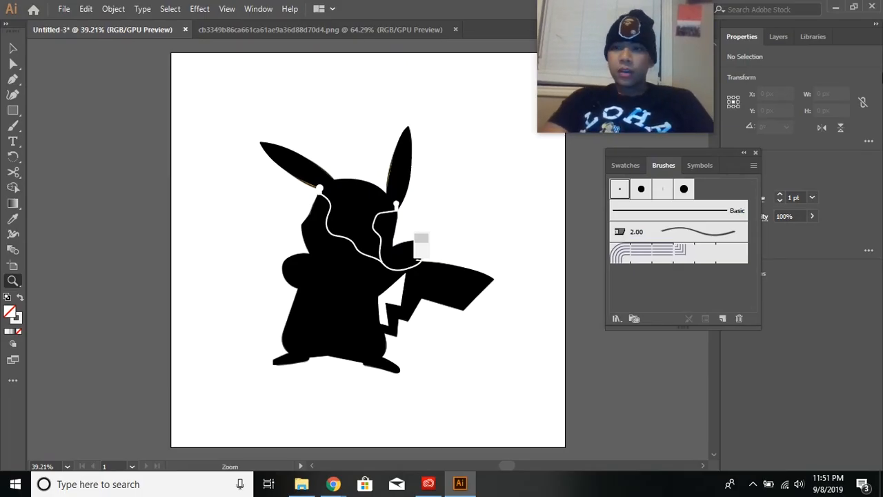
Create a new layer and place it inside Layer 2, beneath all of that layer's existing objects.
left_click_drag(708, 159, 675, 226)
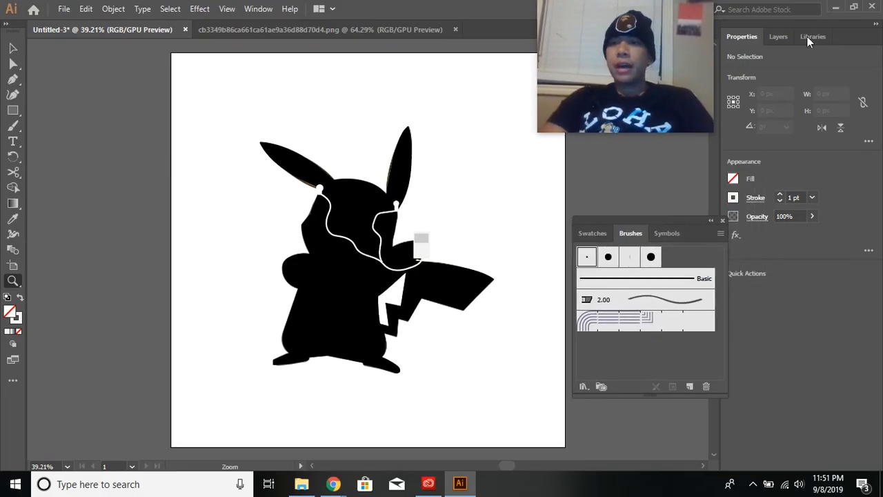
left_click(784, 40)
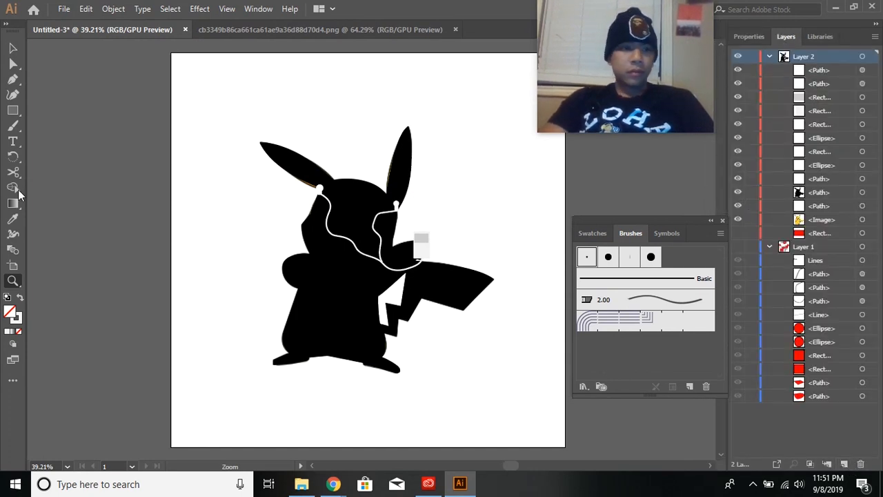
left_click(846, 465)
left_click_drag(819, 63, 821, 111)
left_click_drag(823, 167, 828, 257)
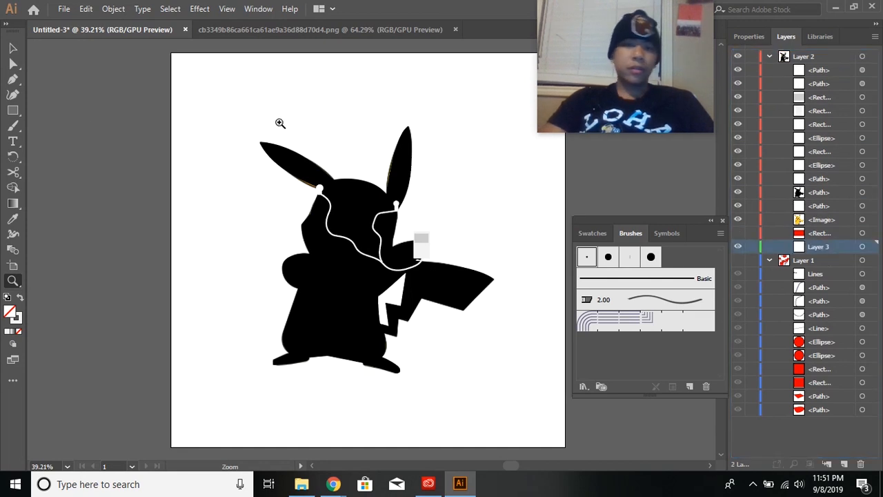
Draw a 1000 by 1000 px background rectangle covering the artboard on Layer 3 and fill it with bright yellow.
left_click(14, 110)
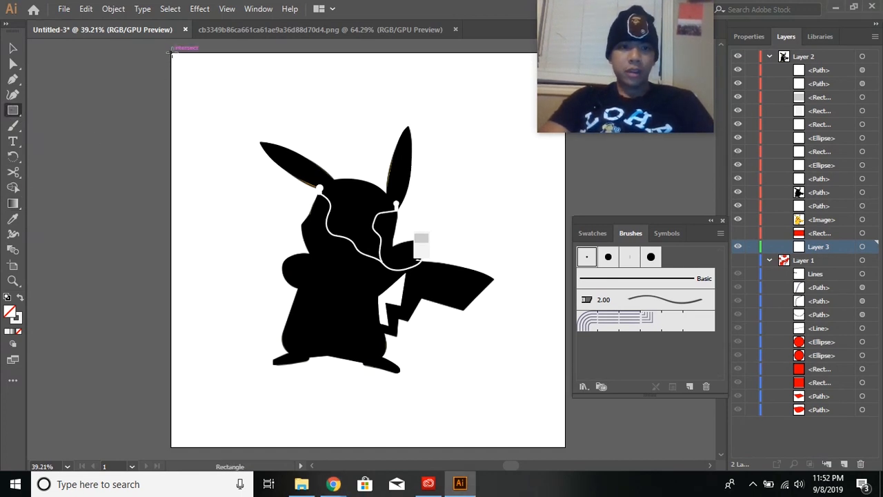
left_click_drag(170, 51, 565, 446)
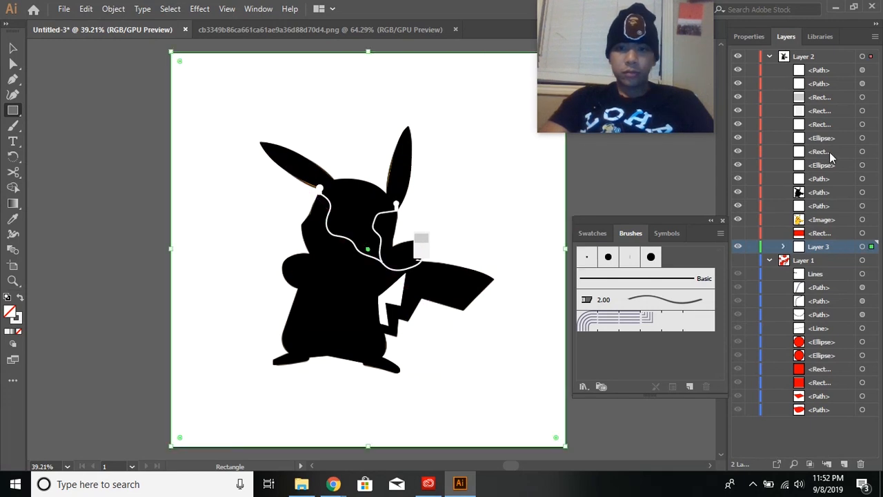
left_click(750, 36)
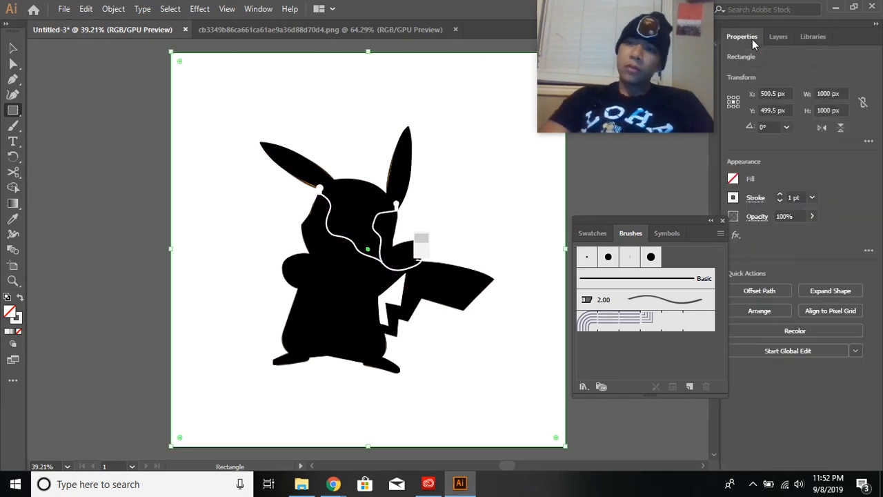
left_click(733, 179)
left_click(637, 225)
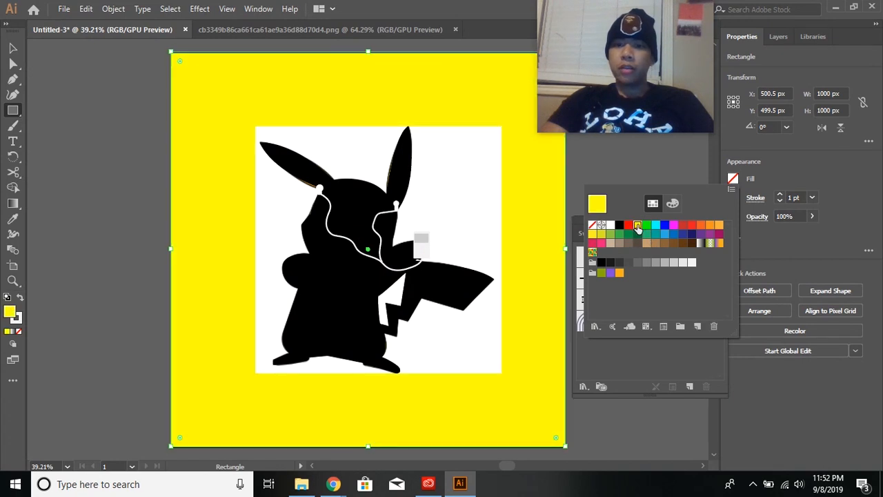
Hide the Pikachu reference image in Layer 2.
left_click(784, 39)
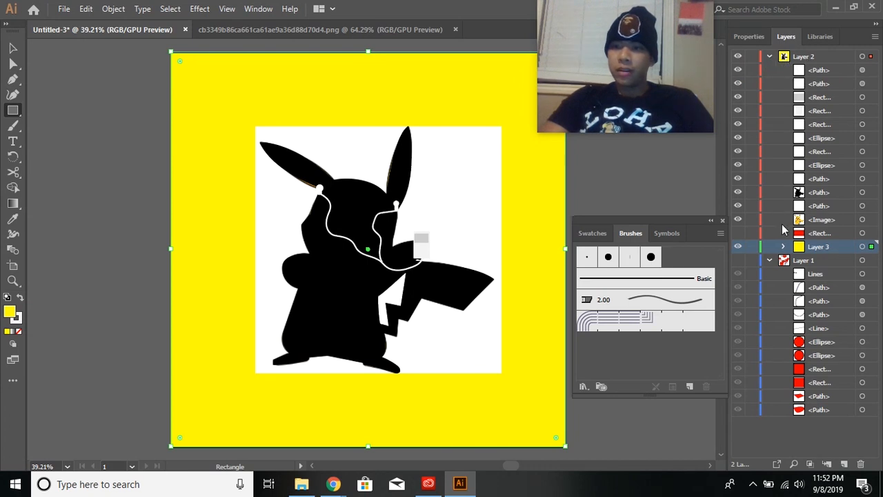
left_click(739, 219)
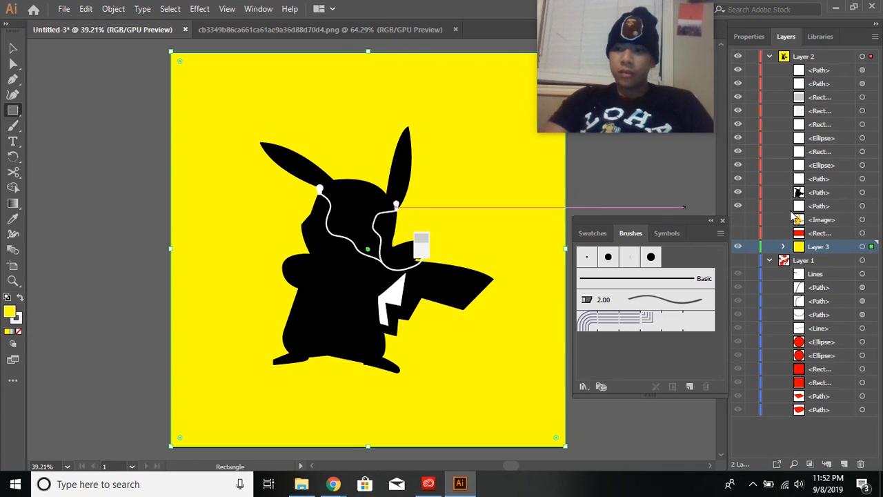
left_click(832, 180)
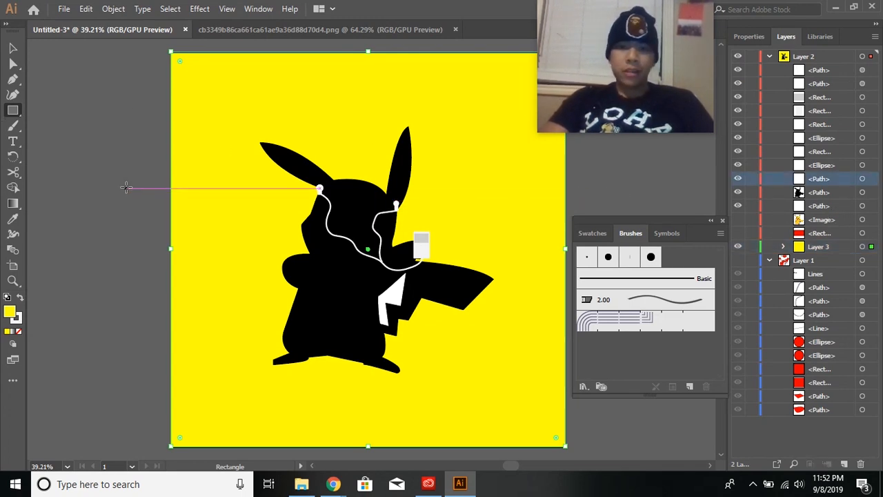
left_click(746, 37)
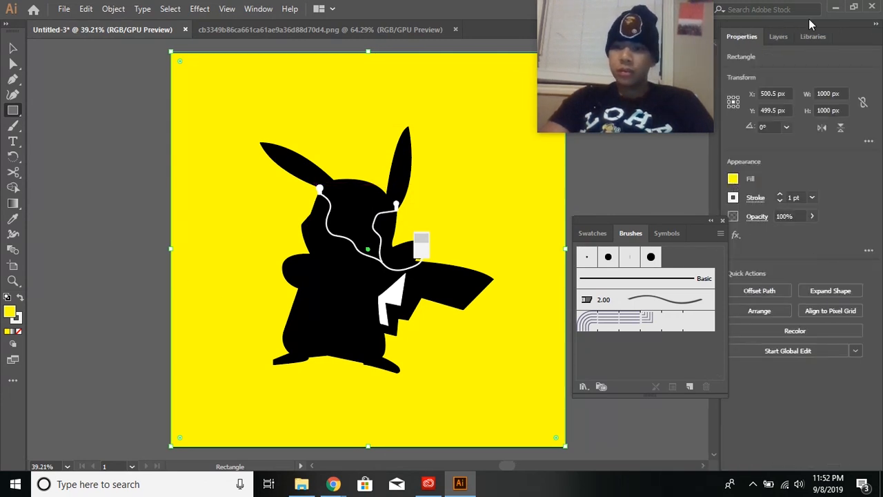
left_click(777, 39)
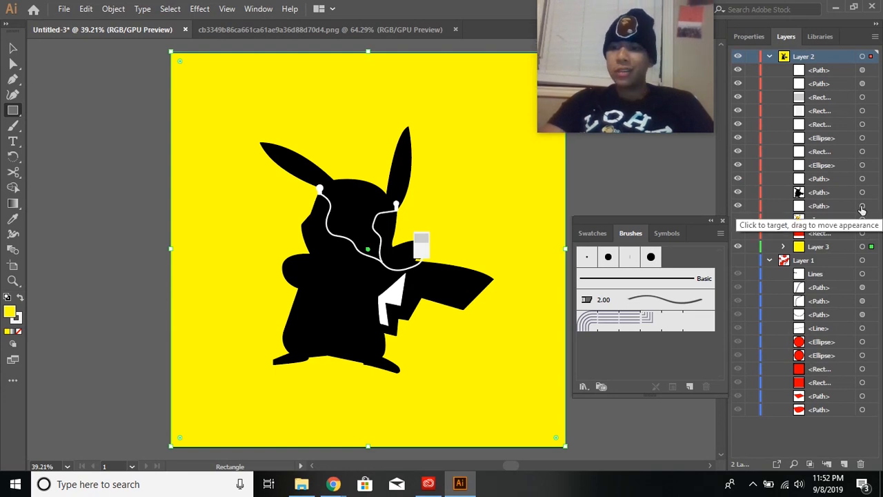
left_click(862, 210)
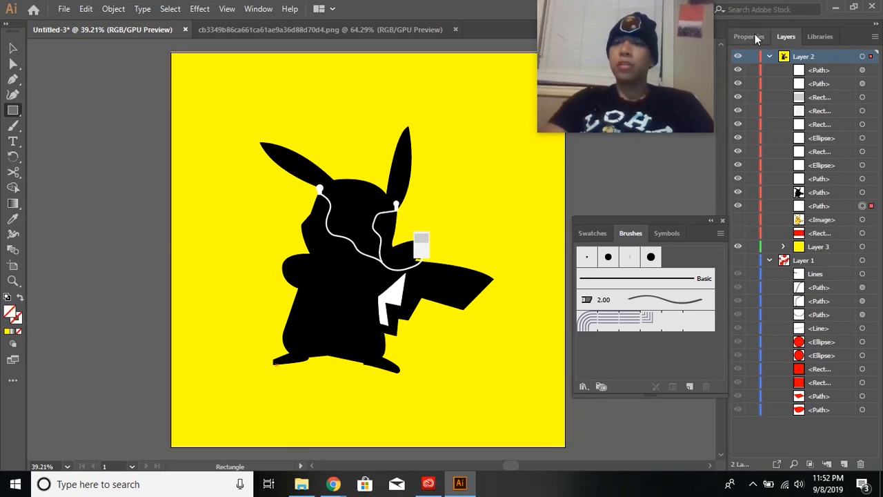
left_click(755, 35)
left_click(813, 37)
left_click(779, 37)
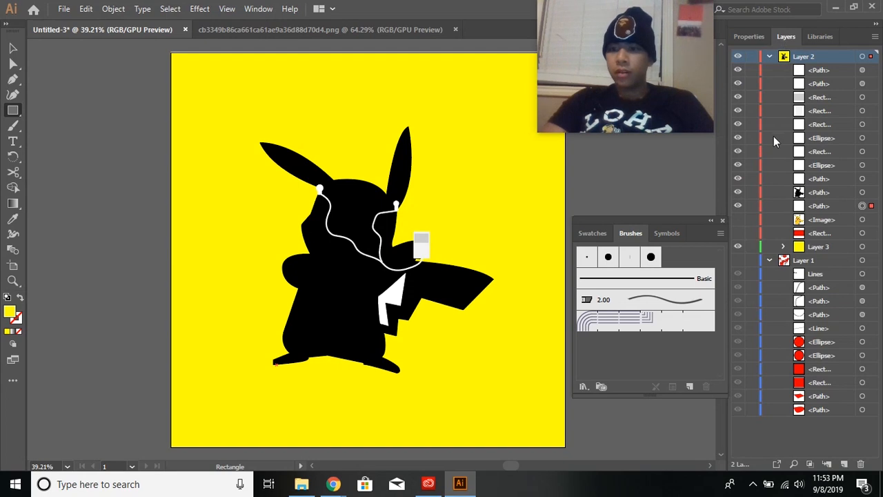
Fill the white gap path between Pikachu's body and tail with the same bright yellow as the background.
left_click(862, 178)
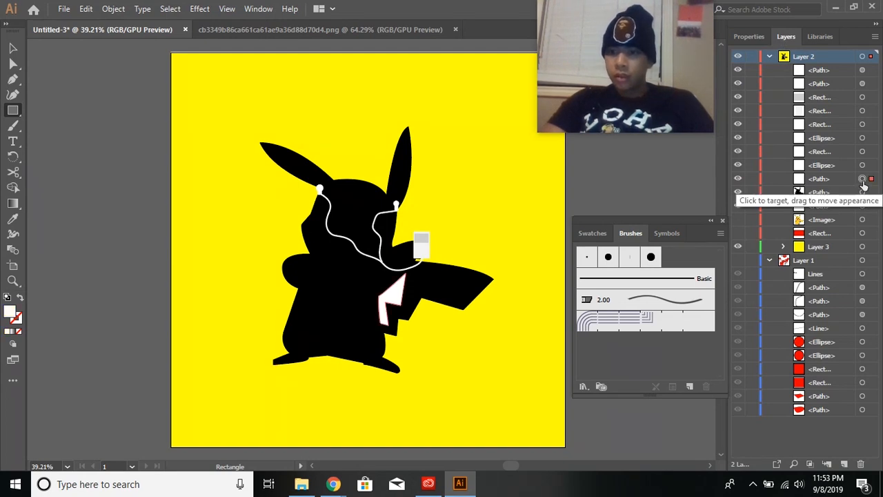
left_click(747, 39)
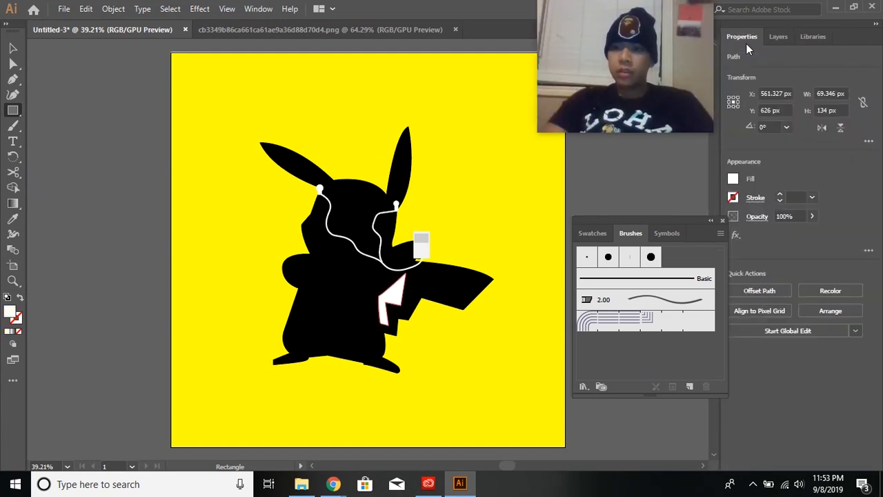
left_click(732, 179)
left_click(637, 225)
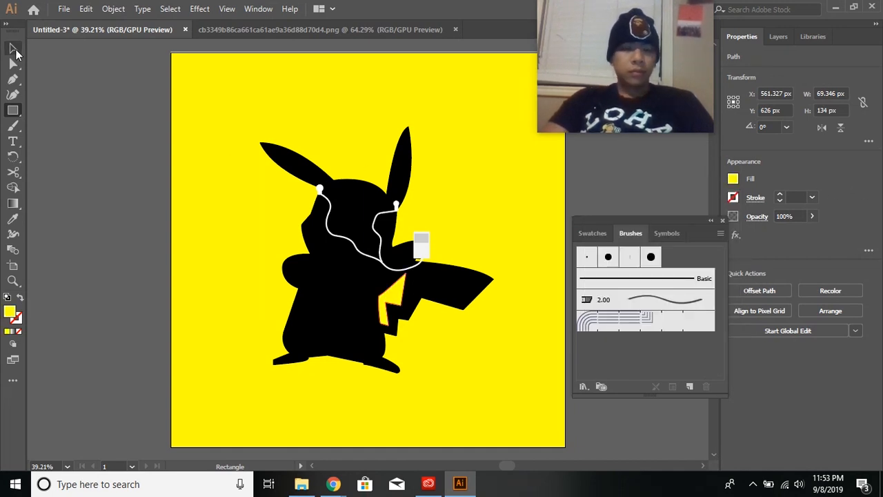
Add the white text "Pika pika" in 72 pt Myriad Pro Regular above the silhouette's ears.
left_click(15, 51)
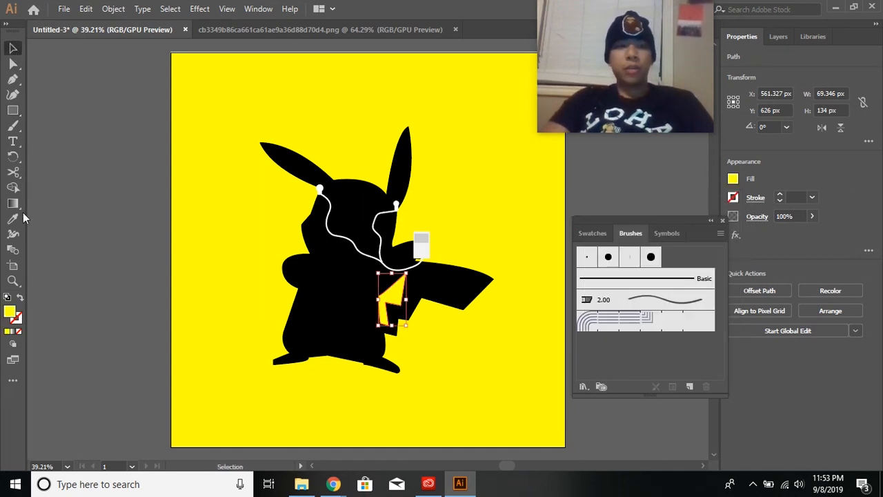
left_click(13, 142)
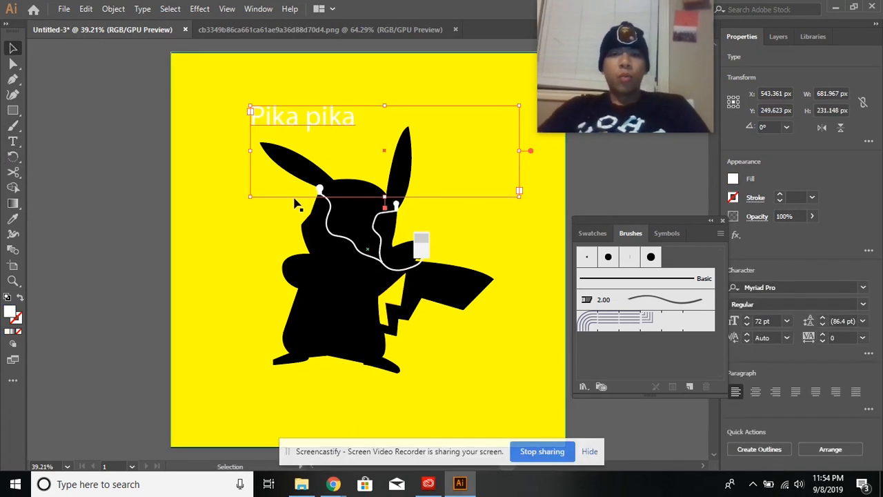
Start an Export As of the artwork to the Desktop and name the file "Vector Intro".
left_click(66, 13)
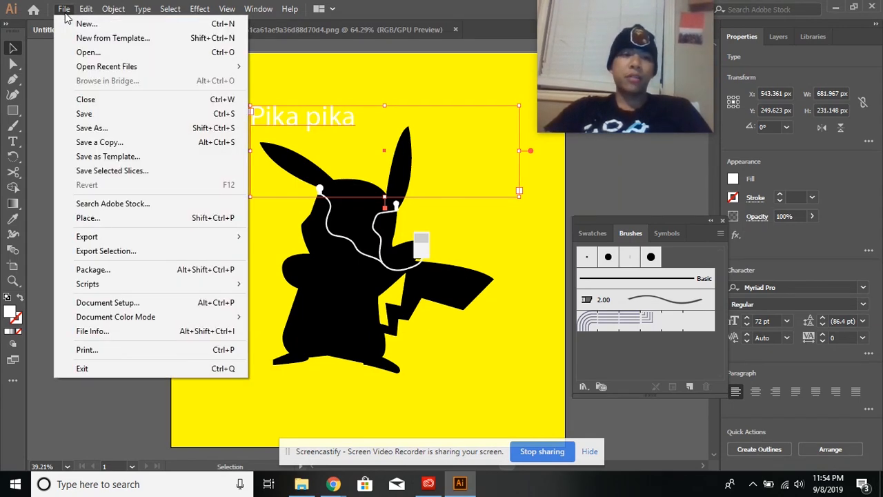
mouse_move(178, 241)
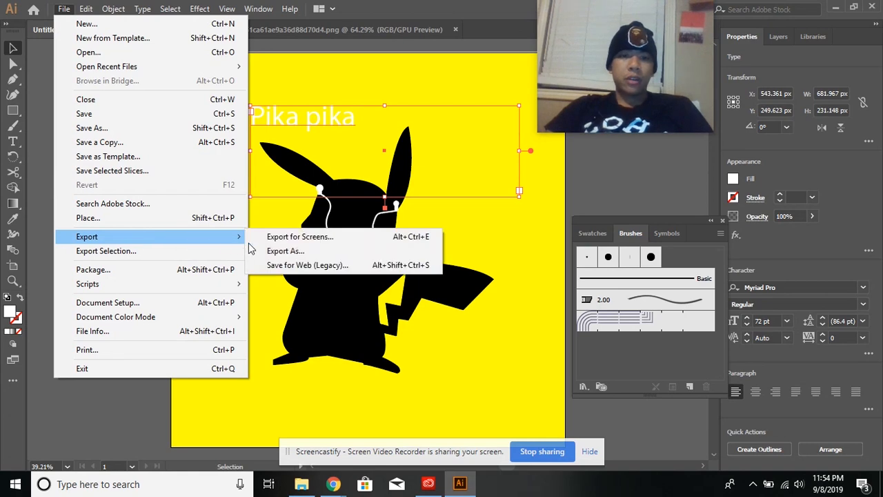
left_click(269, 251)
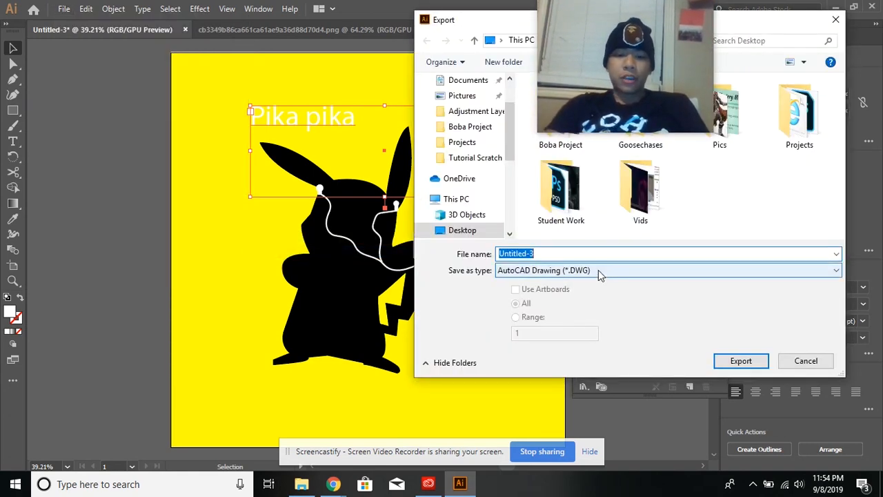
type("Pi")
key("BackSpace")
key("BackSpace")
type("Pika")
key("BackSpace")
key("BackSpace")
key("BackSpace")
key("BackSpace")
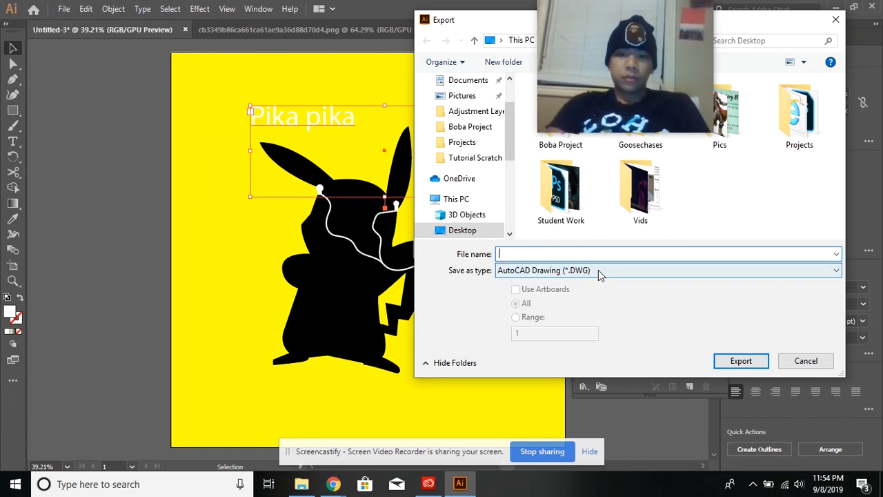
type("A")
key("BackSpace")
type("Vector Intro")
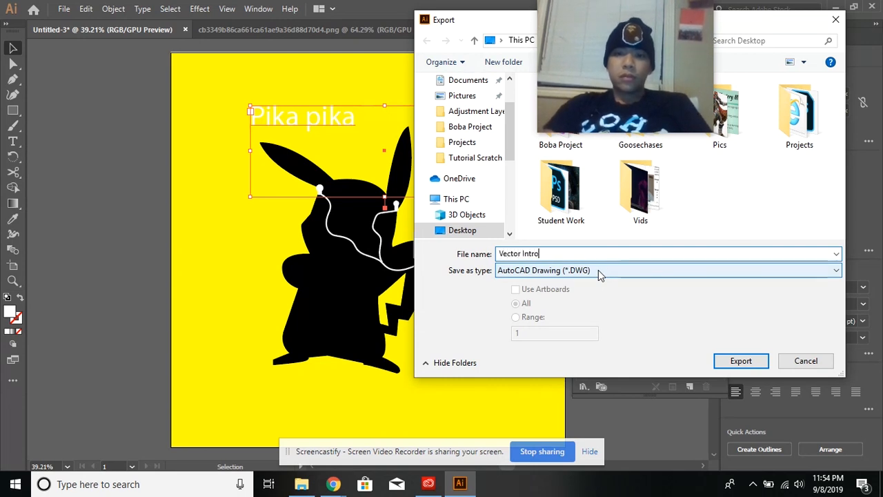
Set the file type to PNG and complete the export at Screen (72 ppi) resolution with a transparent background color.
left_click(786, 272)
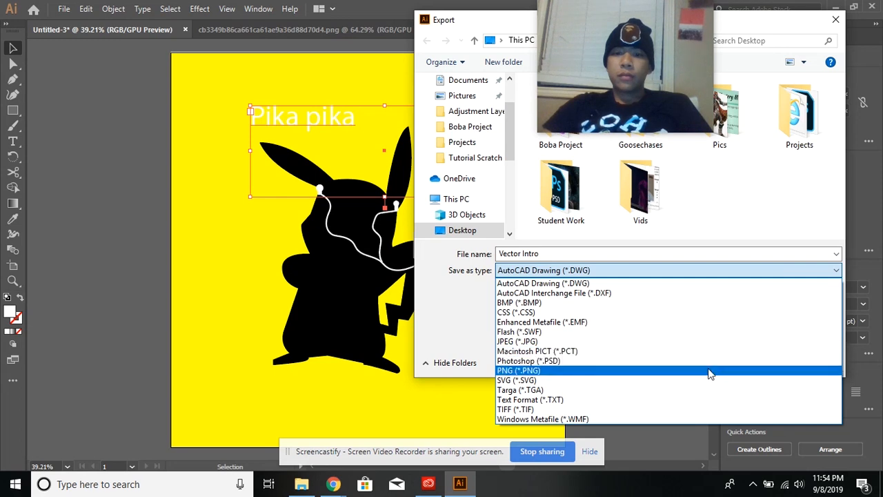
left_click(838, 271)
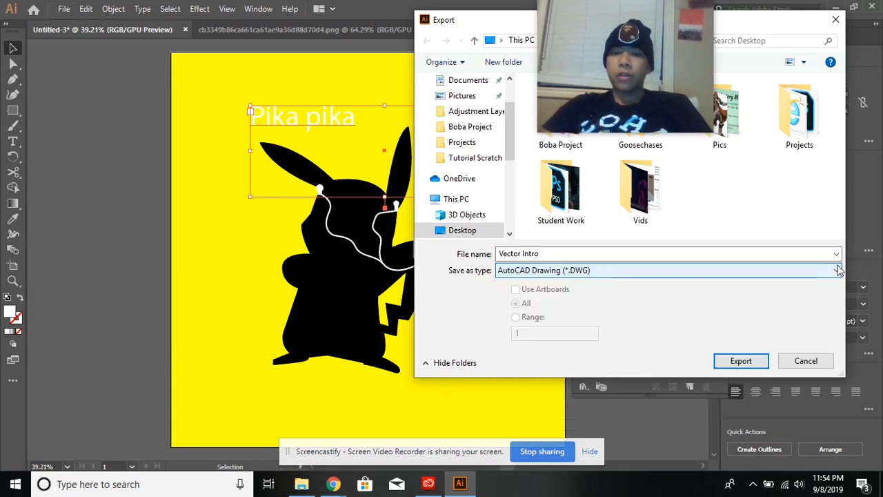
left_click(838, 271)
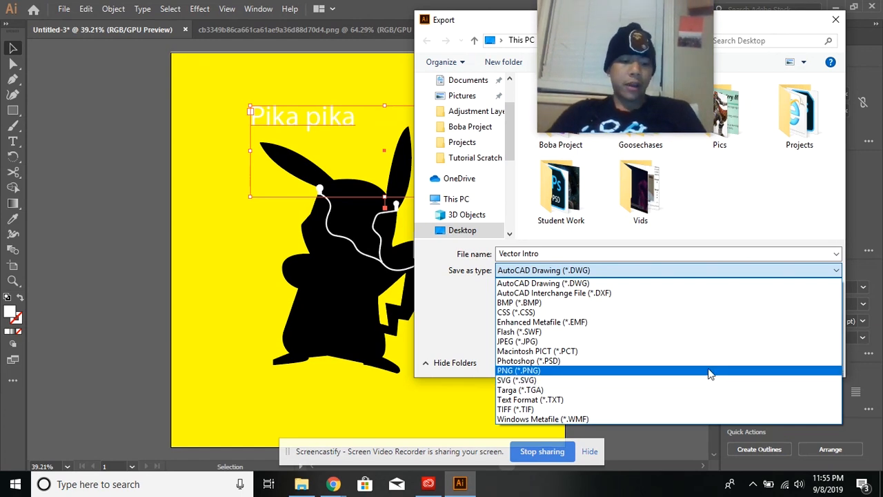
left_click(711, 373)
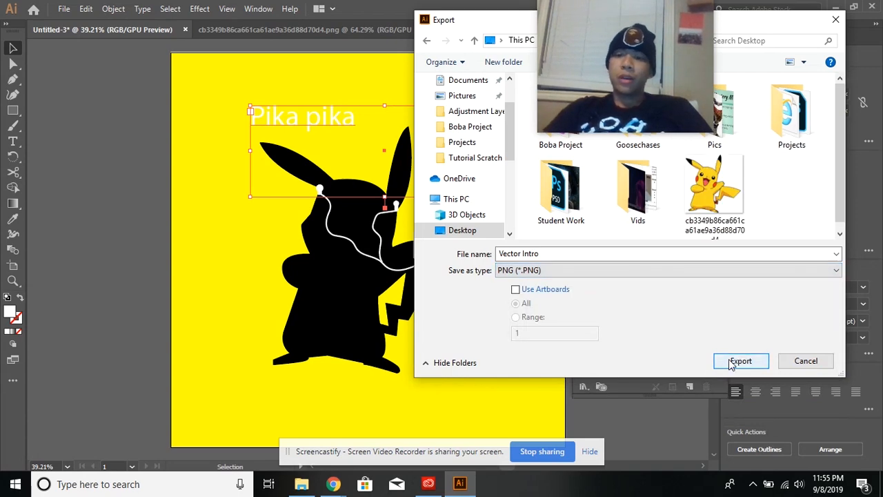
left_click(739, 364)
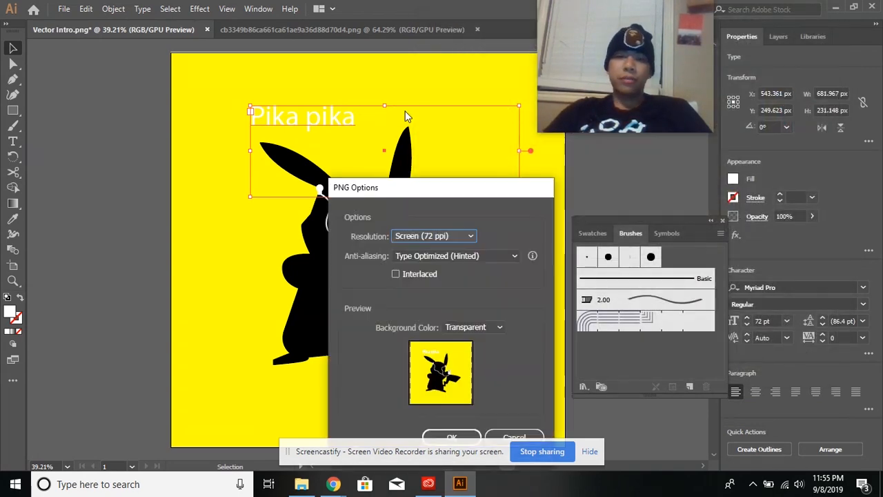
left_click_drag(467, 194, 415, 71)
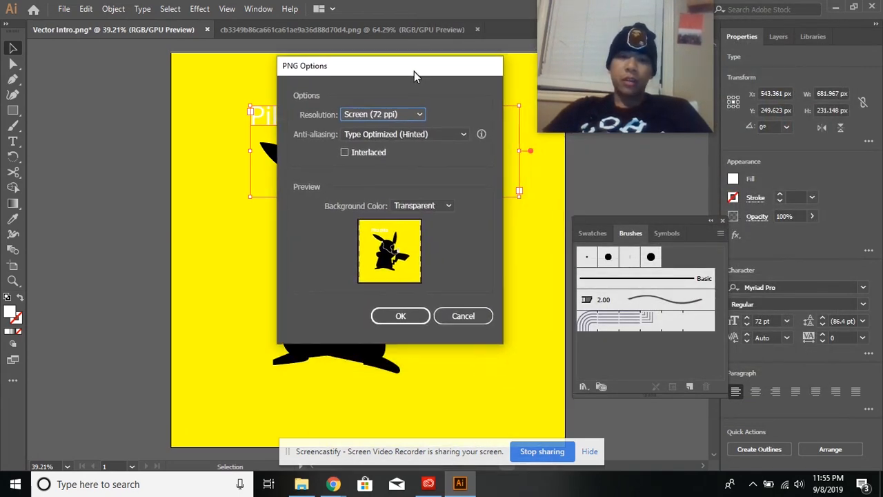
left_click(415, 313)
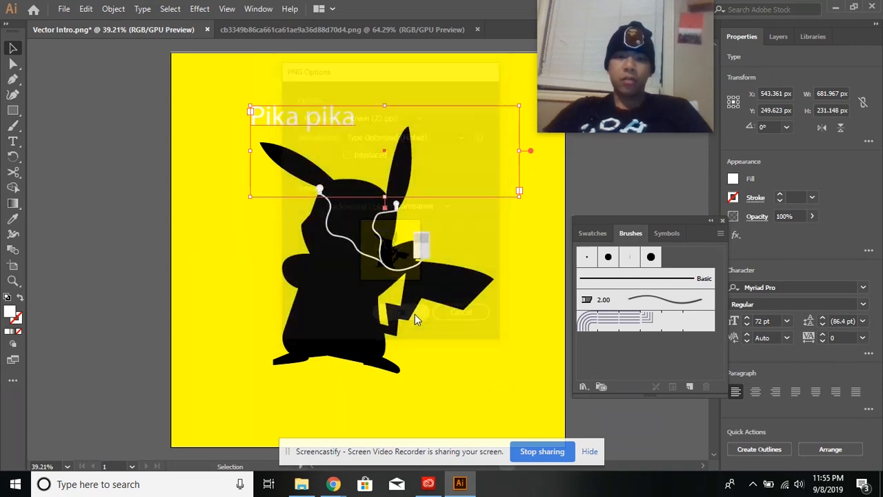